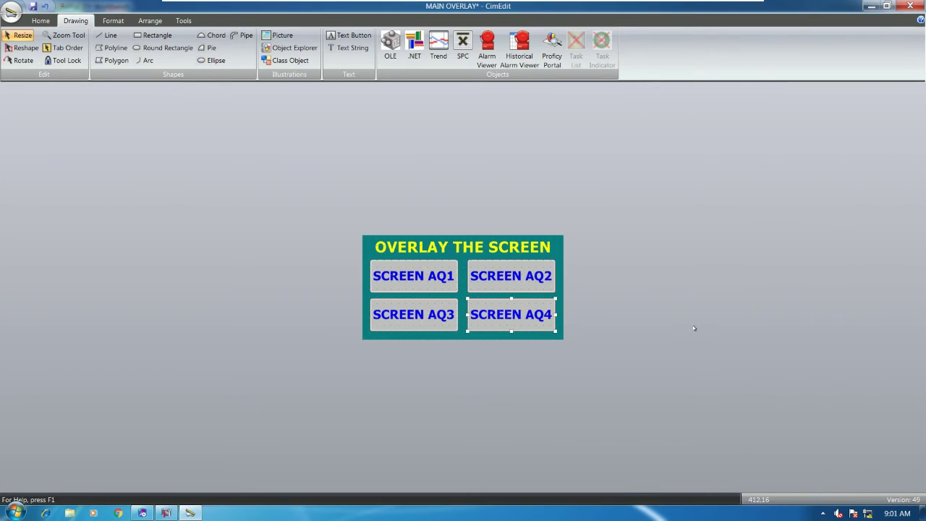
# Save the overlay screen and open the SCREEN AQ1 button's properties.
pyautogui.click(32, 5)
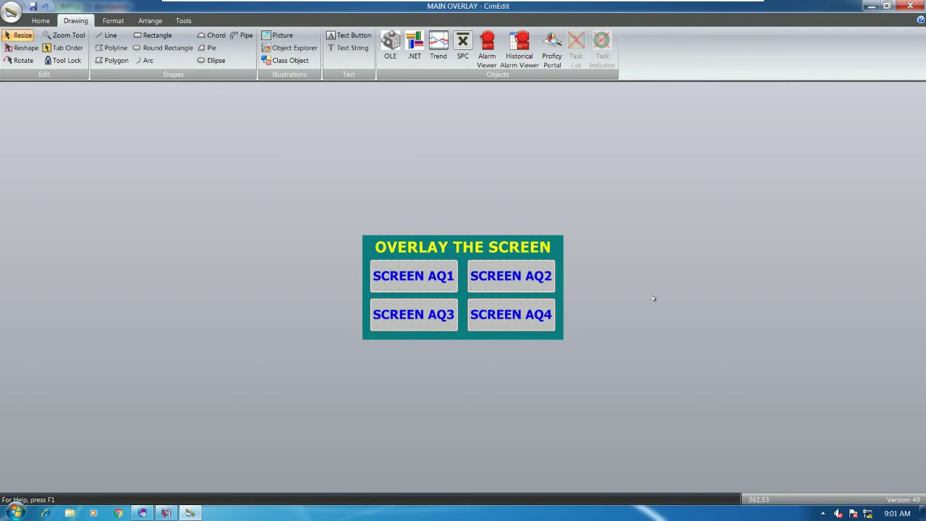
pyautogui.click(435, 281)
pyautogui.rightClick(436, 282)
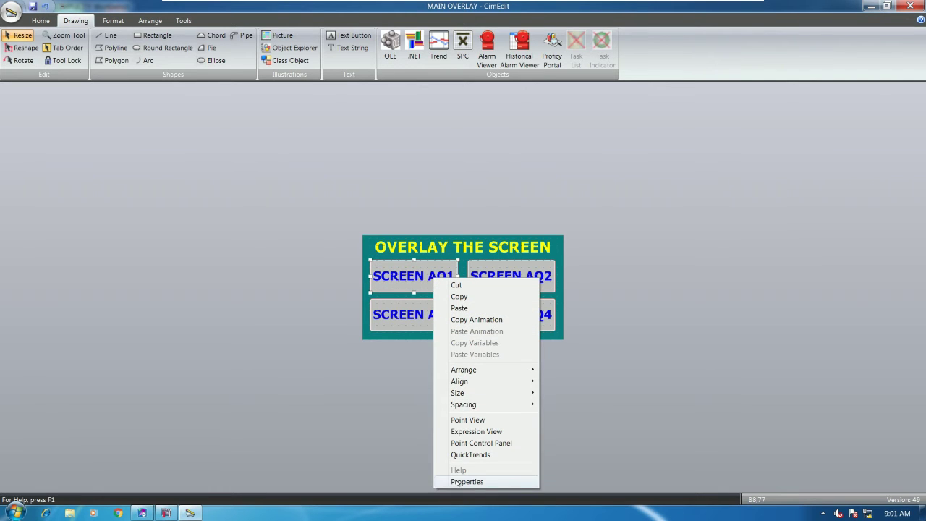
pyautogui.click(458, 480)
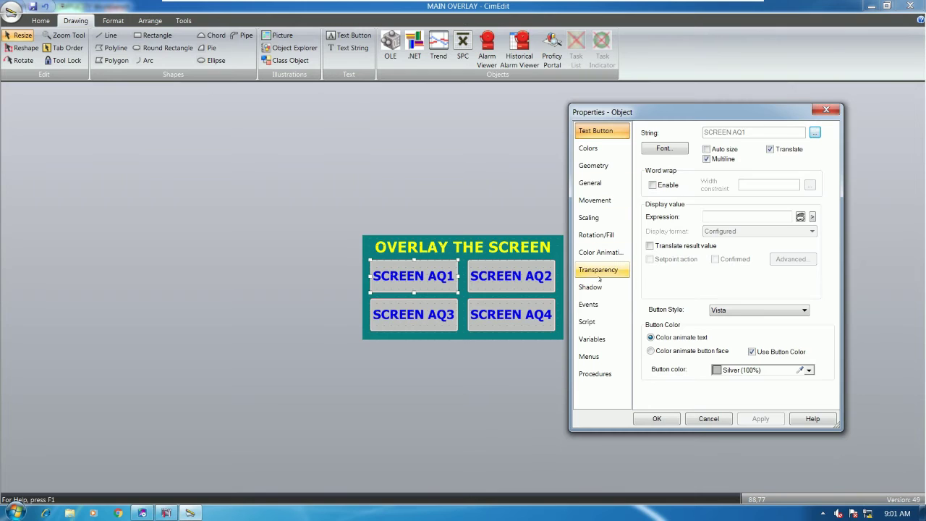
# Set the SCREEN AQ1 button's event to Mouse Up with a new procedure.
pyautogui.click(590, 303)
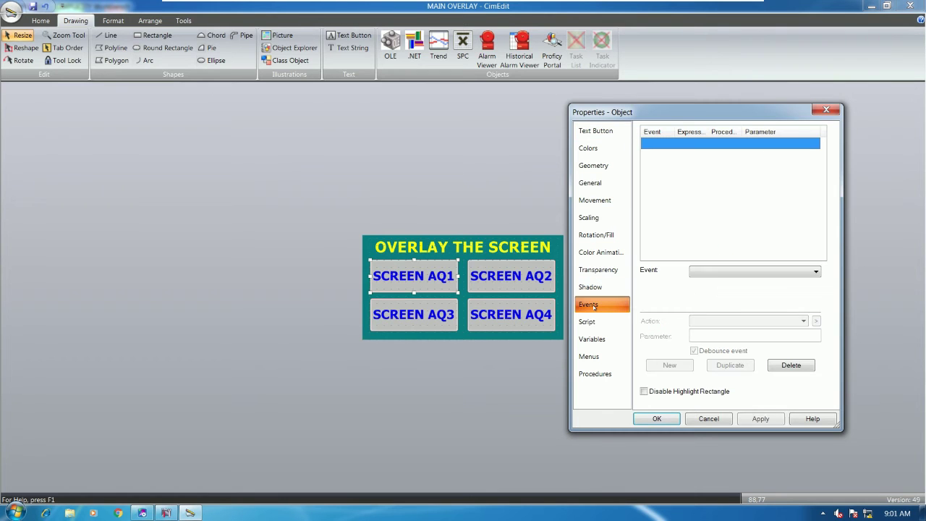
pyautogui.click(738, 271)
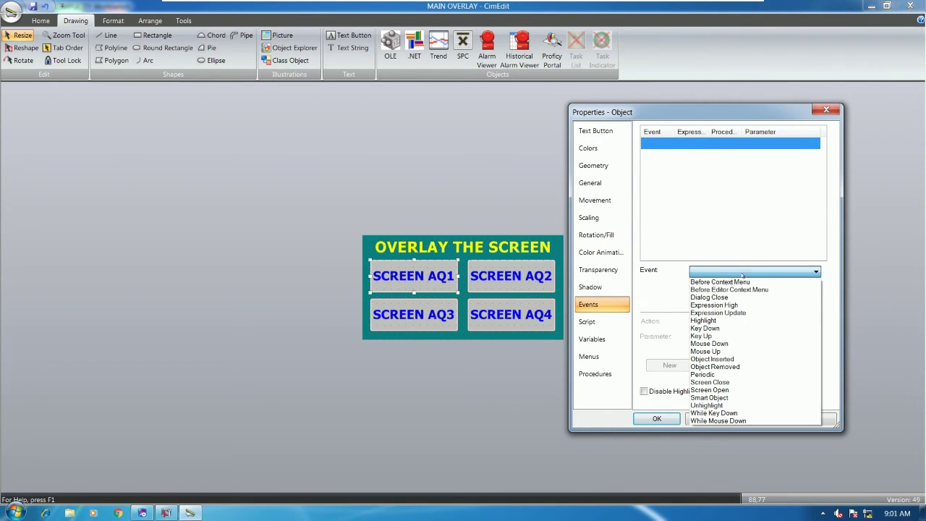
pyautogui.click(718, 352)
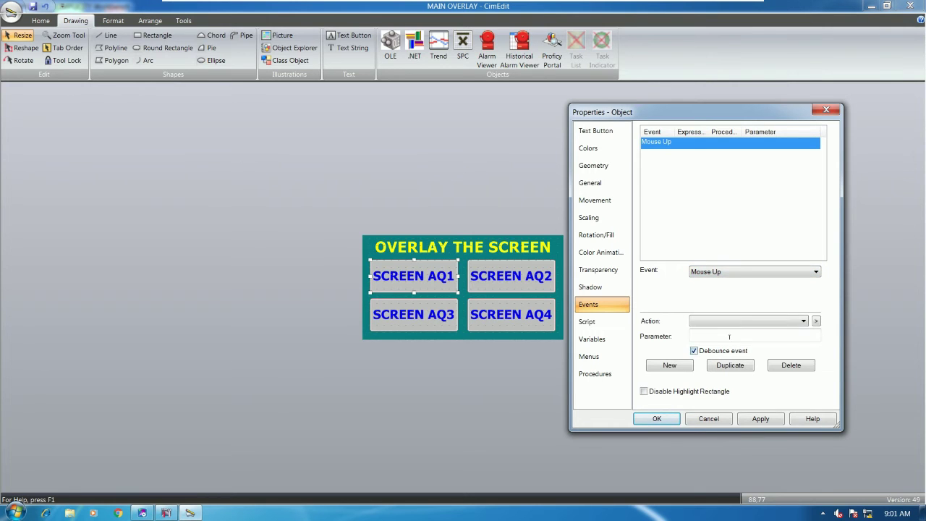
pyautogui.click(816, 320)
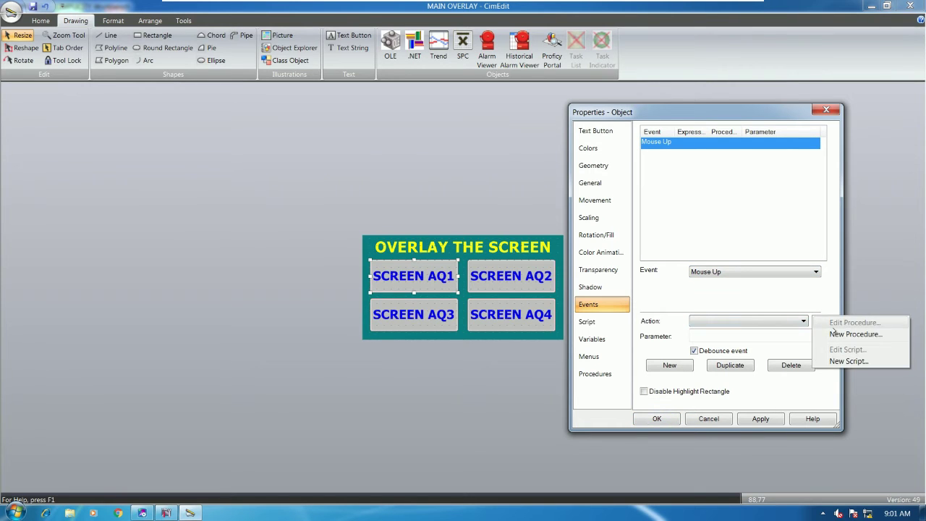
pyautogui.click(835, 334)
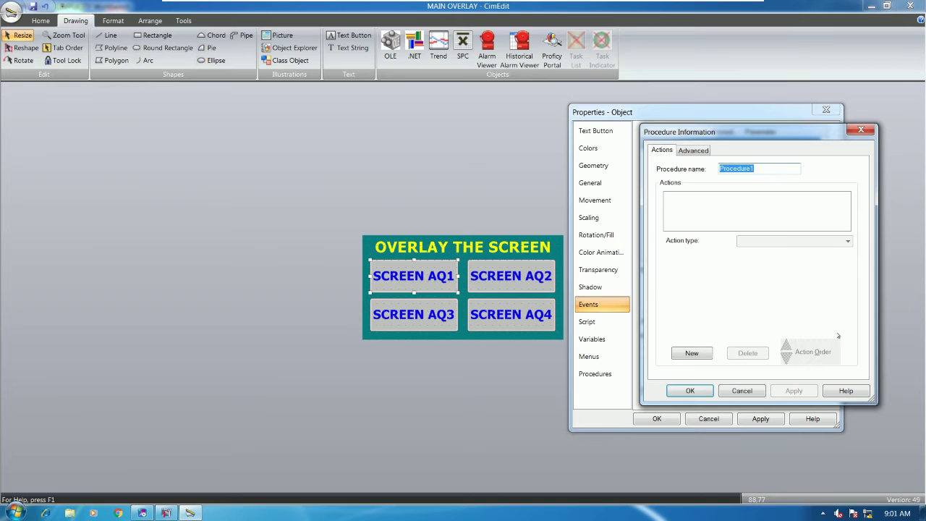
# Add an Overlay screen action to Procedure1 targeting AQ1SCREEN.cim.
pyautogui.click(687, 355)
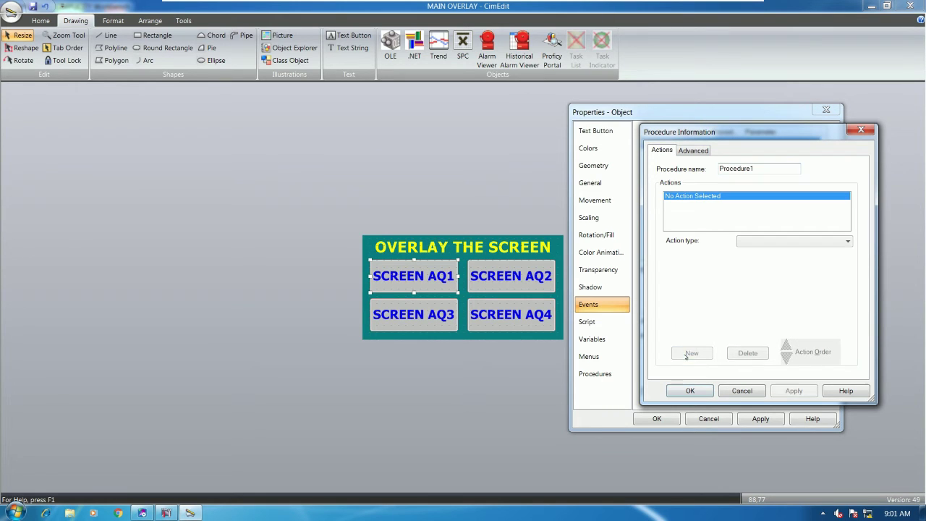
pyautogui.click(814, 241)
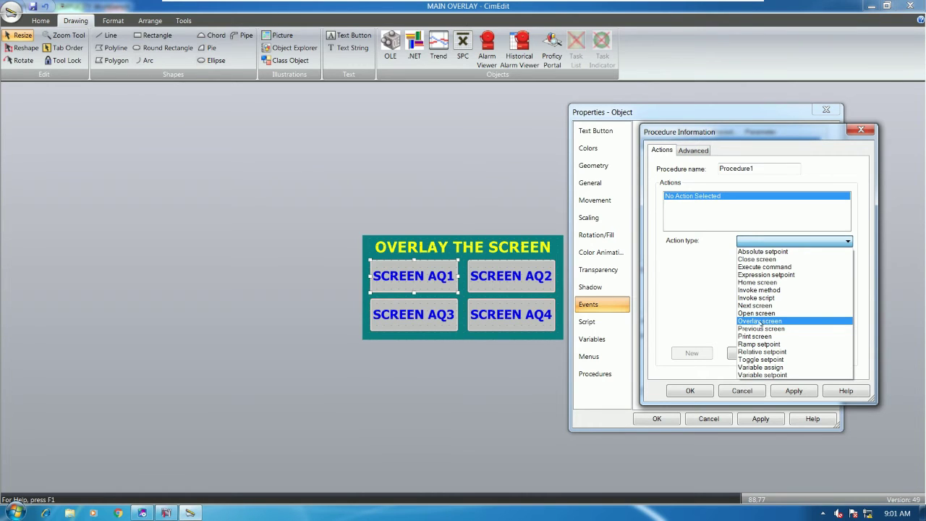
pyautogui.click(757, 320)
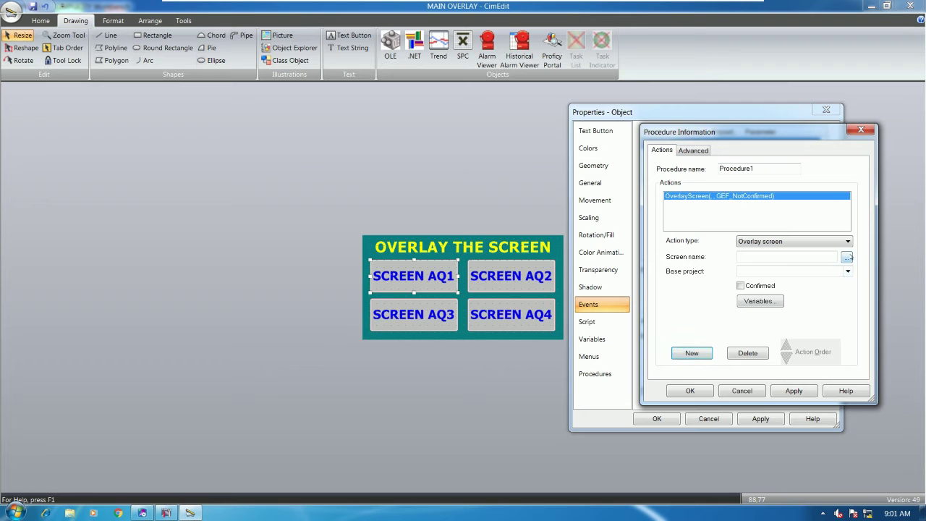
pyautogui.click(846, 256)
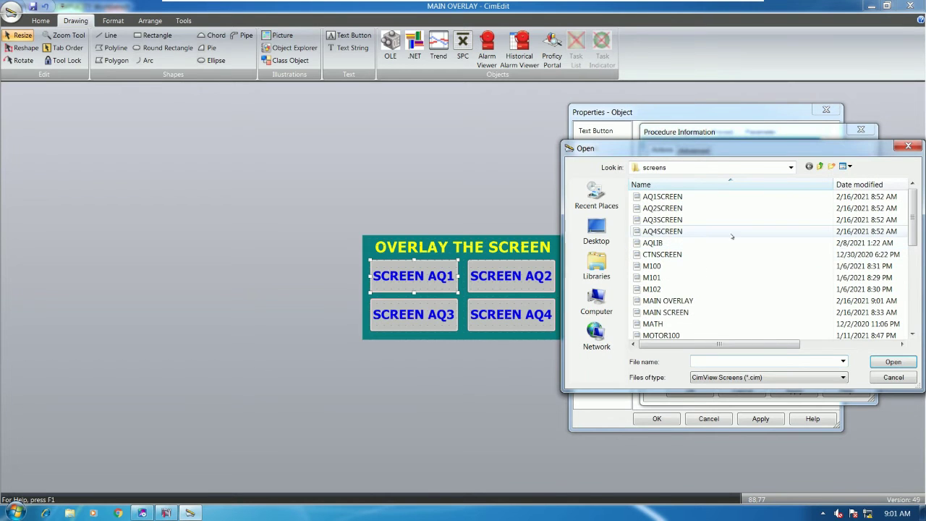
pyautogui.click(658, 196)
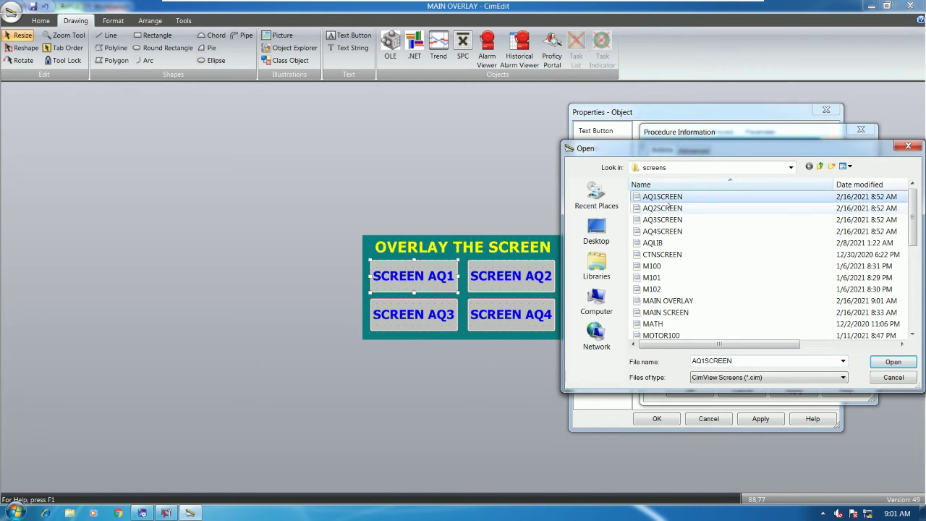
pyautogui.doubleClick(665, 197)
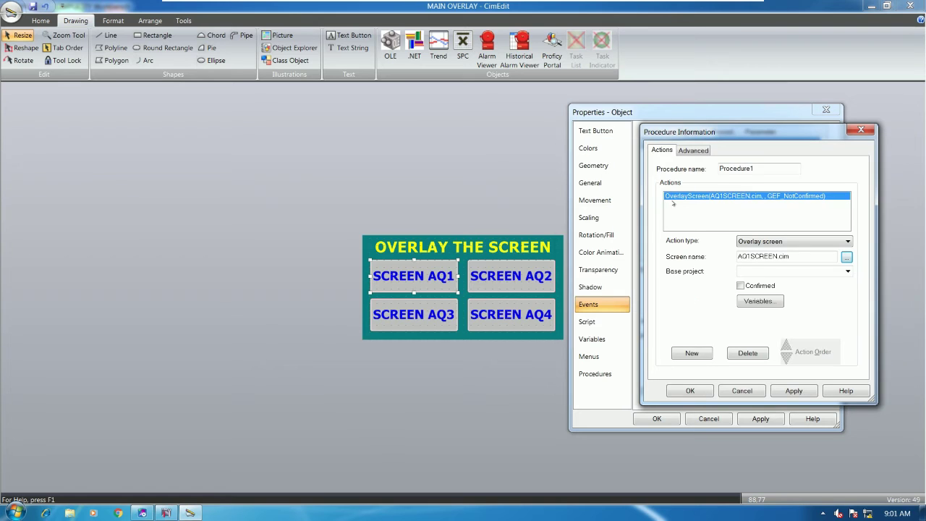
# Set base project LDPROJECT, tick Confirmed, and accept both dialogs.
pyautogui.click(847, 271)
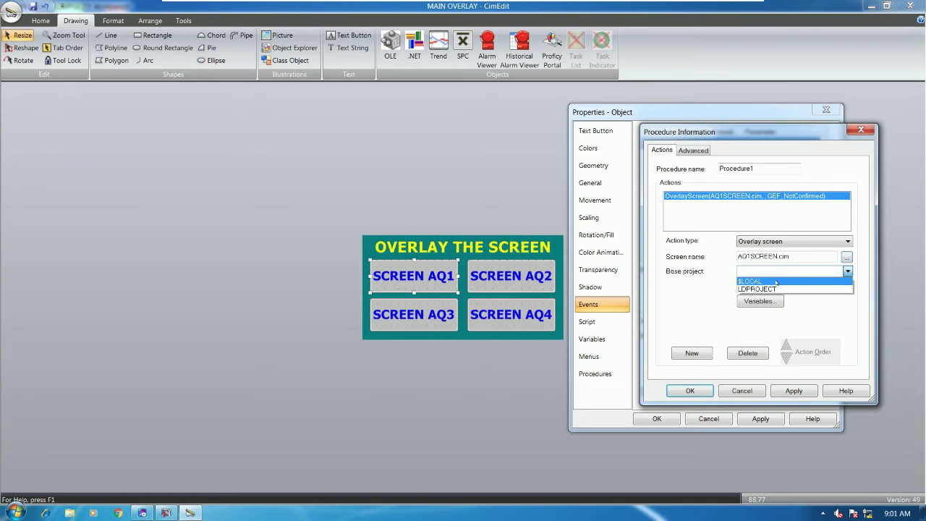
pyautogui.click(773, 288)
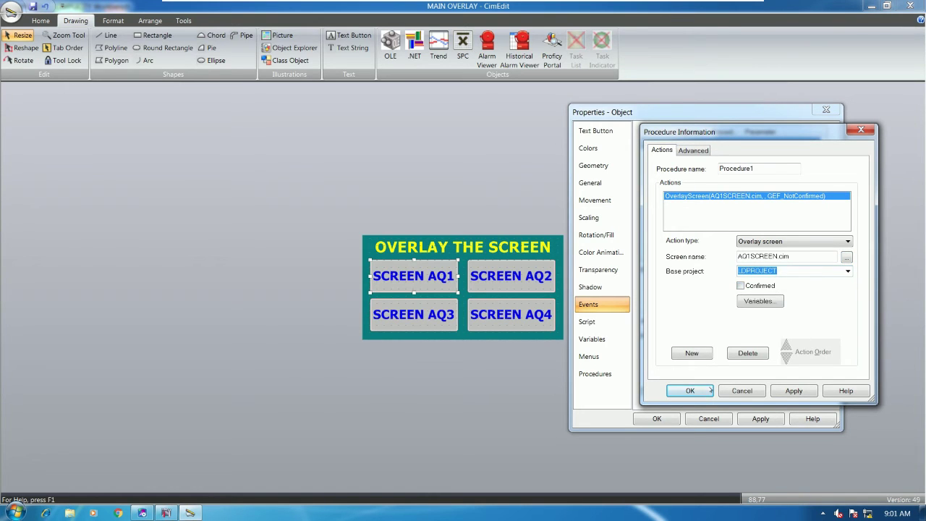
pyautogui.click(740, 286)
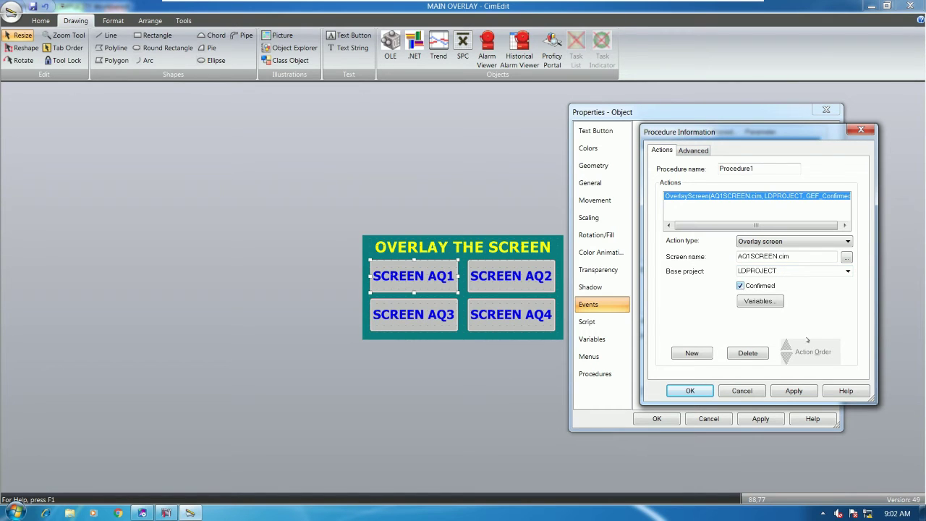
pyautogui.click(690, 391)
pyautogui.click(657, 418)
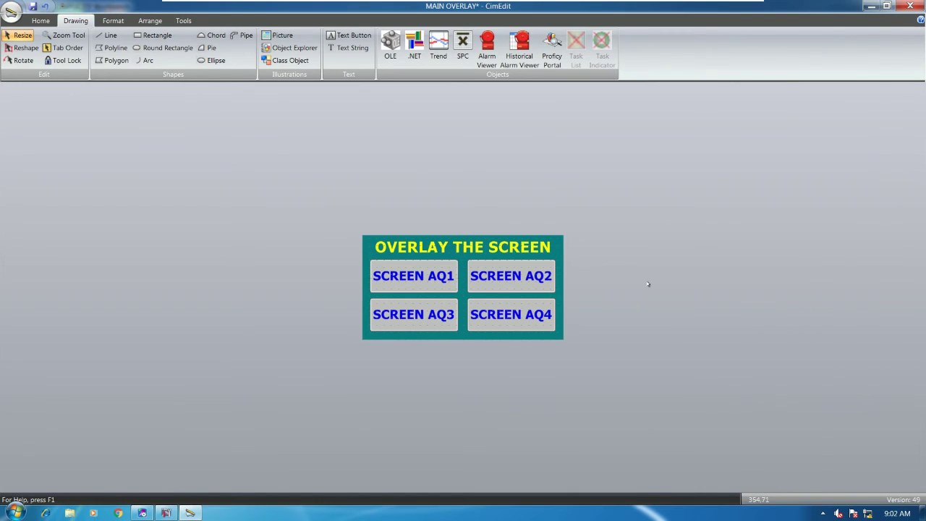
pyautogui.click(40, 20)
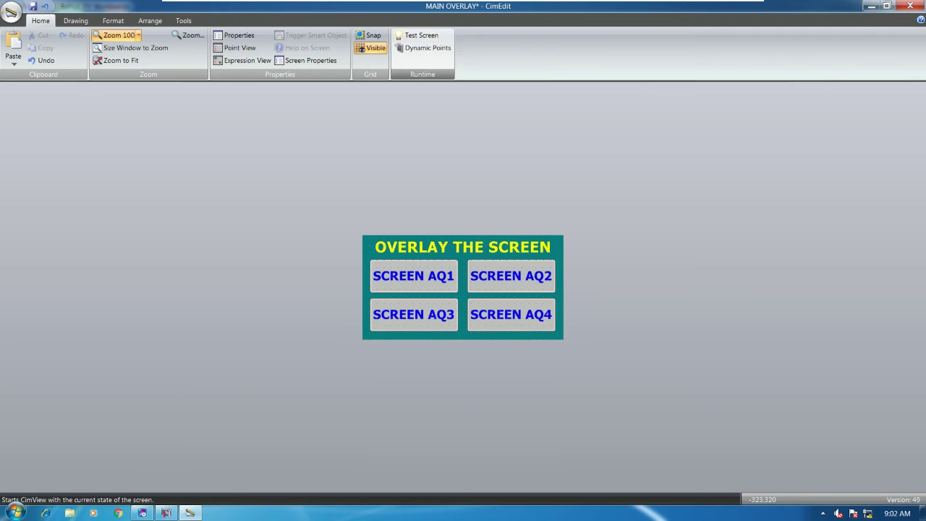
pyautogui.click(54, 82)
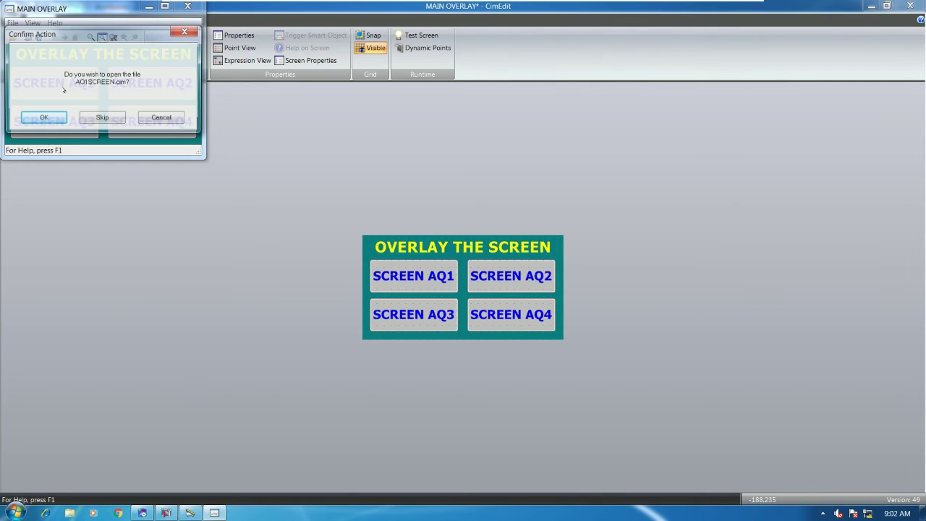
pyautogui.moveTo(115, 38); pyautogui.dragTo(121, 206)
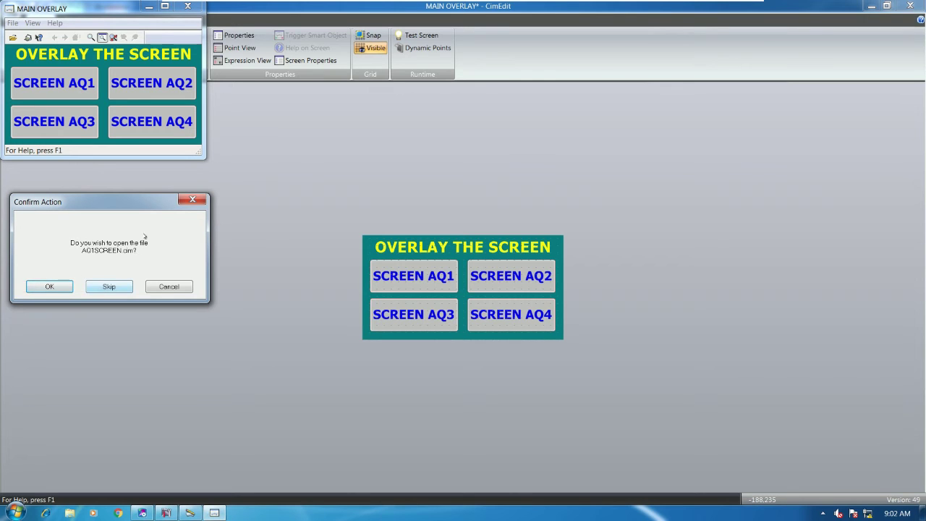
pyautogui.click(49, 286)
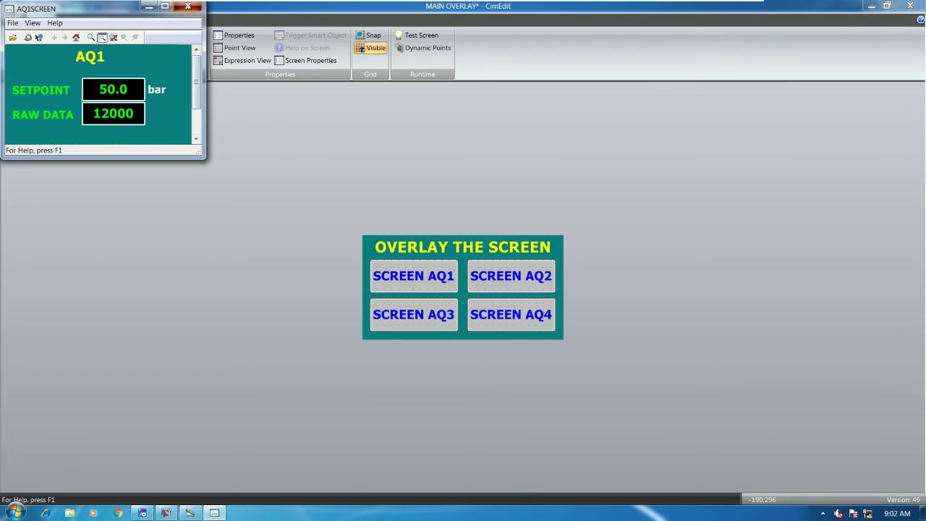
pyautogui.click(187, 6)
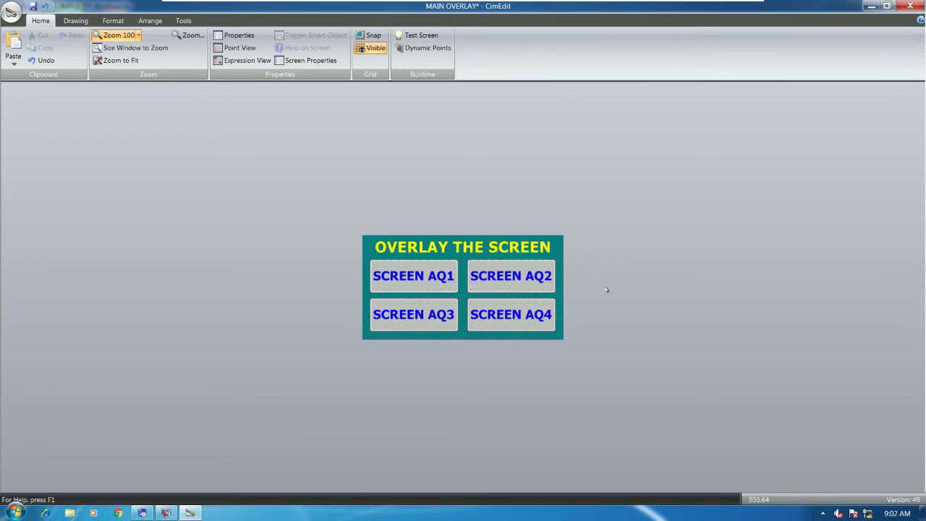
pyautogui.hotkey('alt', 'Tab')
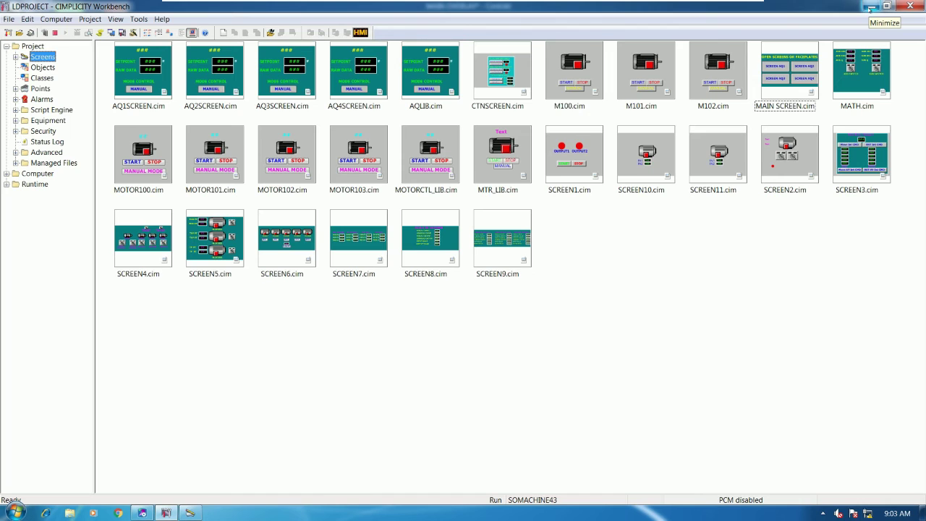
pyautogui.click(870, 6)
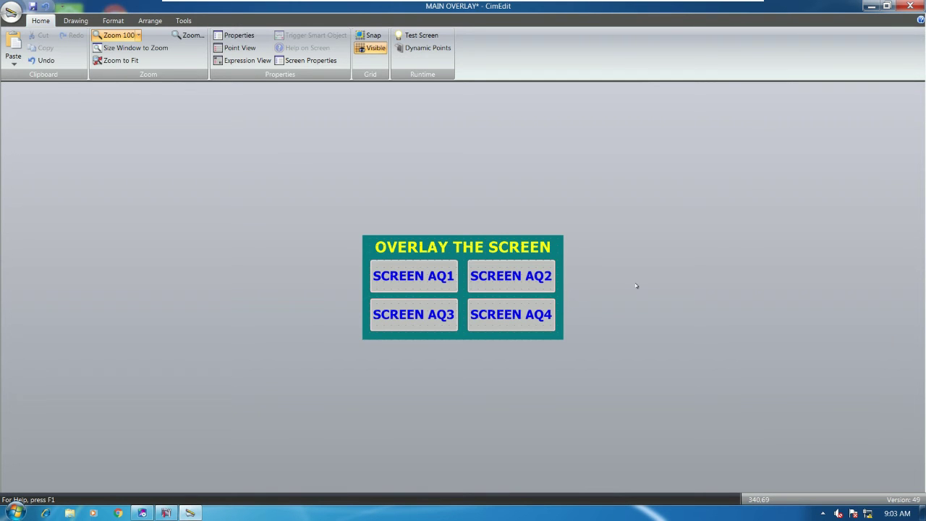
# Untick Confirmed in the Overlay screen action of SCREEN AQ1's Procedure1.
pyautogui.doubleClick(376, 274)
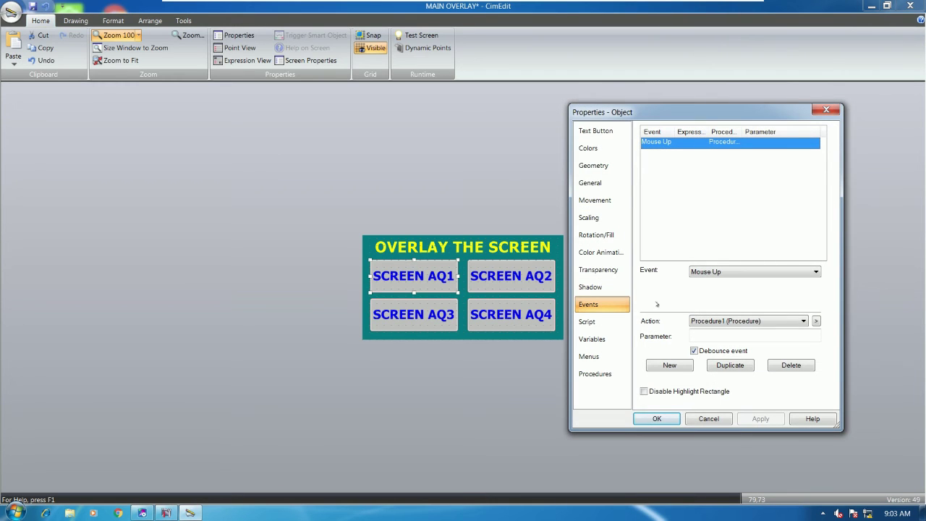
pyautogui.click(587, 321)
pyautogui.click(606, 371)
pyautogui.doubleClick(654, 134)
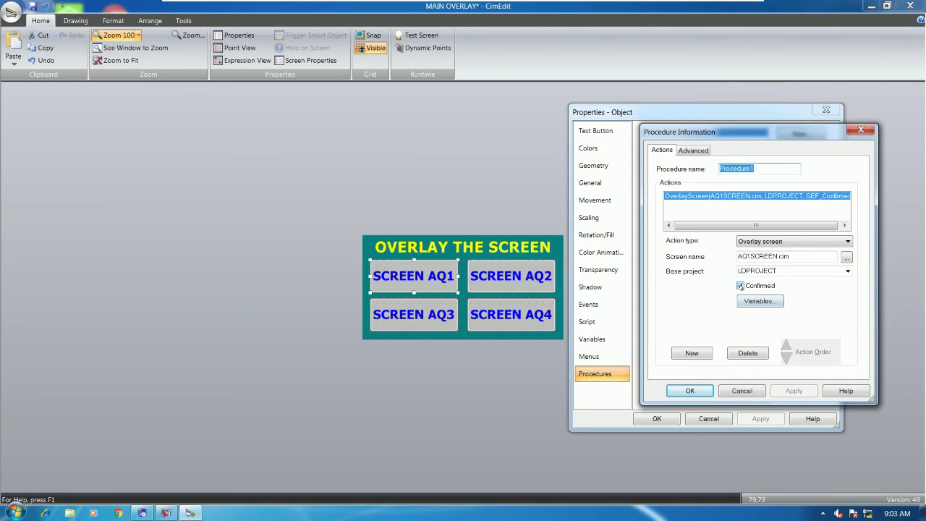
pyautogui.click(740, 285)
pyautogui.click(689, 390)
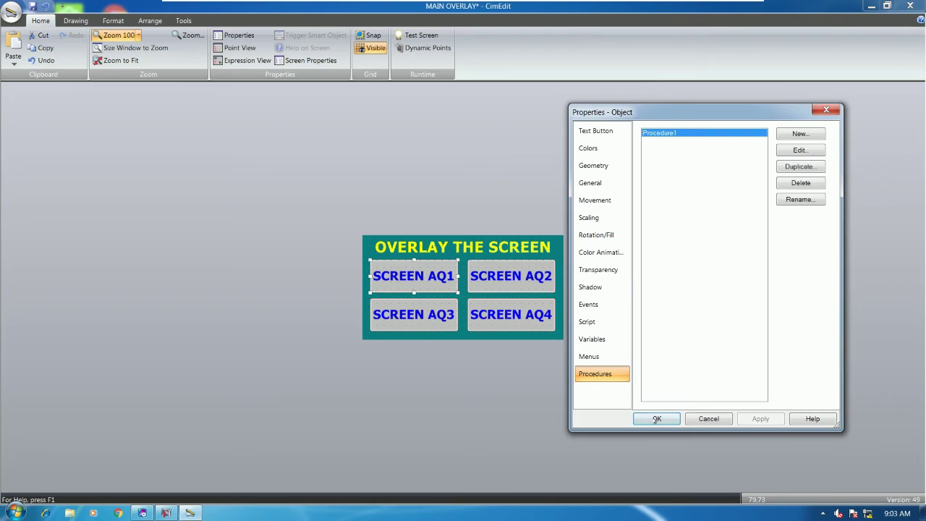
# Close SCREEN AQ1's properties and open SCREEN AQ2's properties window.
pyautogui.click(657, 418)
pyautogui.doubleClick(531, 280)
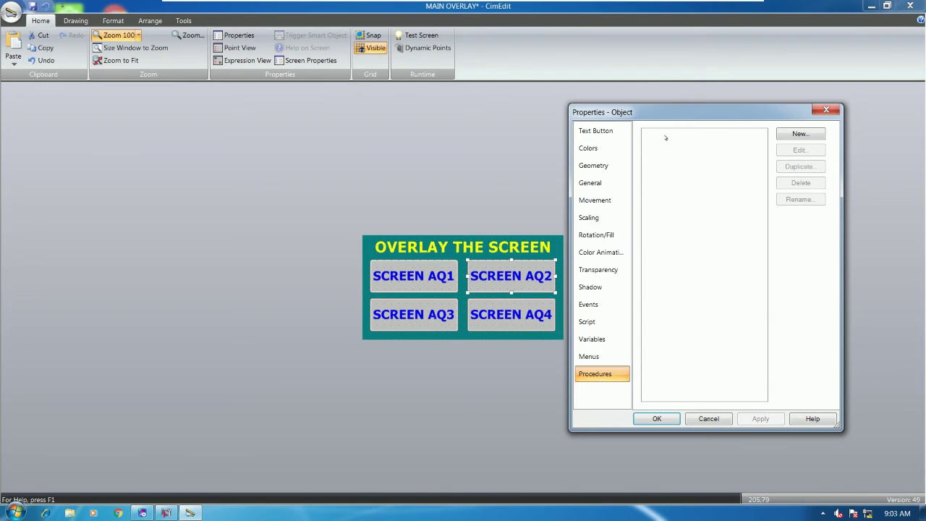
pyautogui.moveTo(673, 115); pyautogui.dragTo(683, 97)
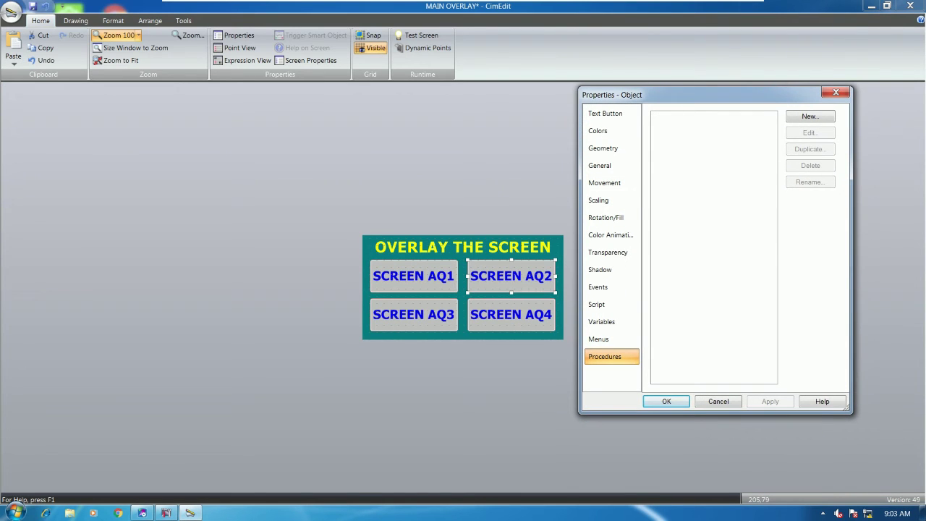
# Set the SCREEN AQ2 button's event to Mouse Up with a new procedure.
pyautogui.click(606, 287)
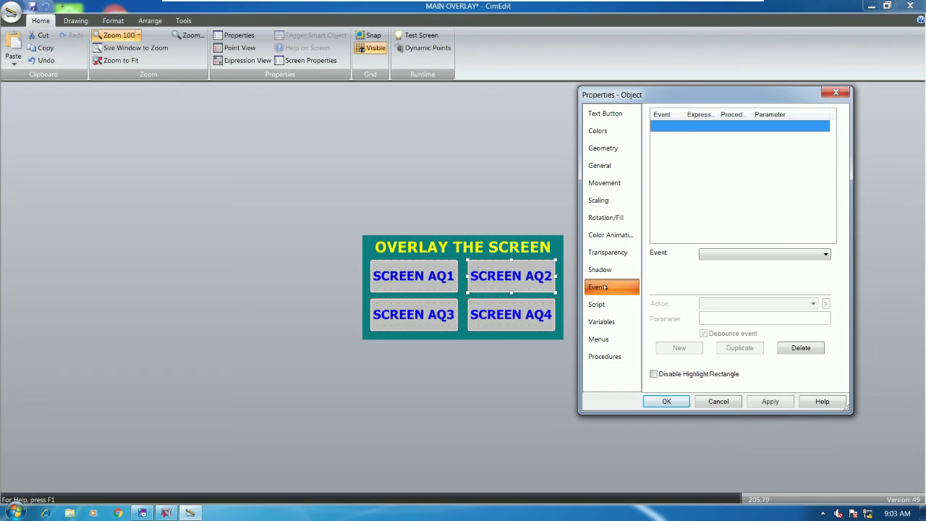
pyautogui.click(741, 254)
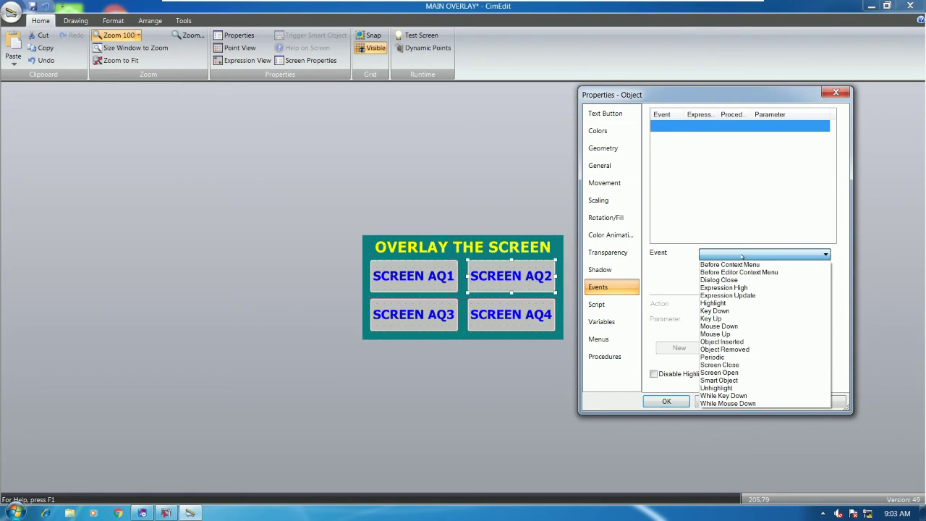
pyautogui.click(730, 333)
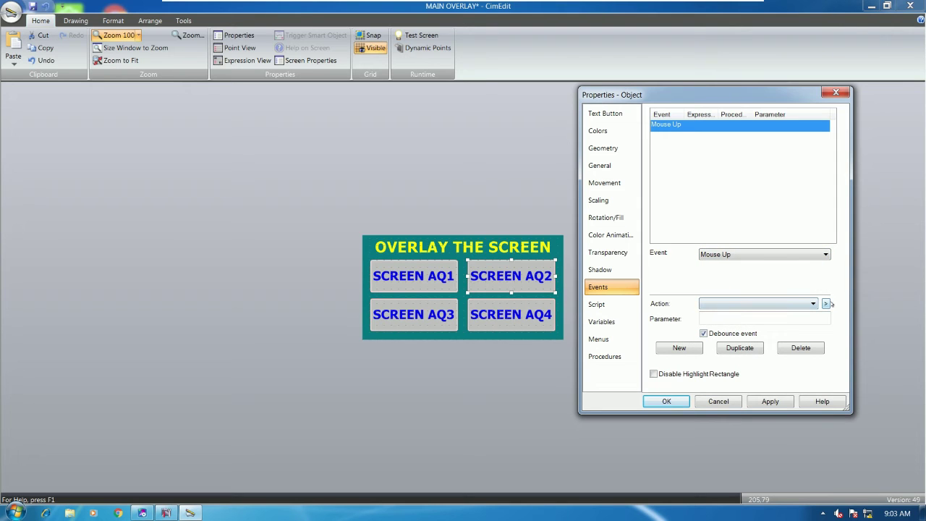
pyautogui.click(829, 304)
pyautogui.click(859, 315)
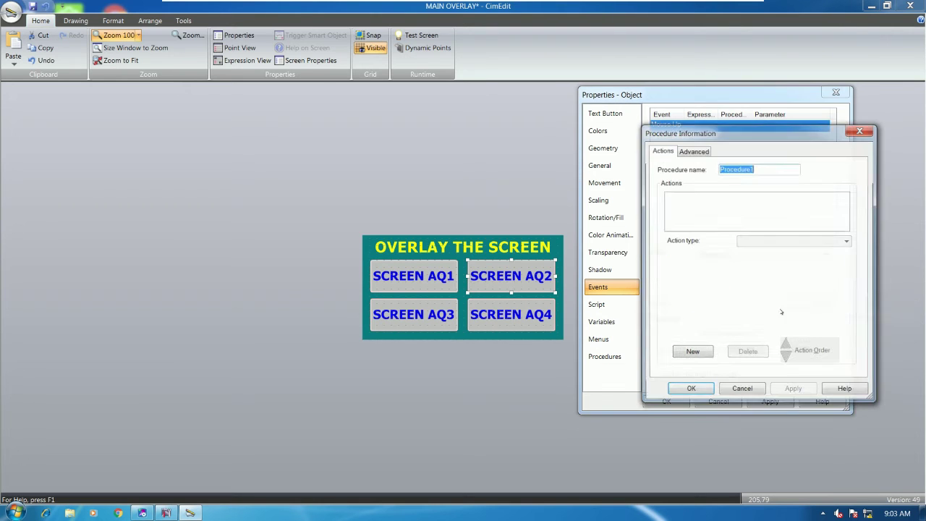
# Add an Overlay screen action for AQ2SCREEN.cim from base project LDPROJECT.
pyautogui.click(691, 352)
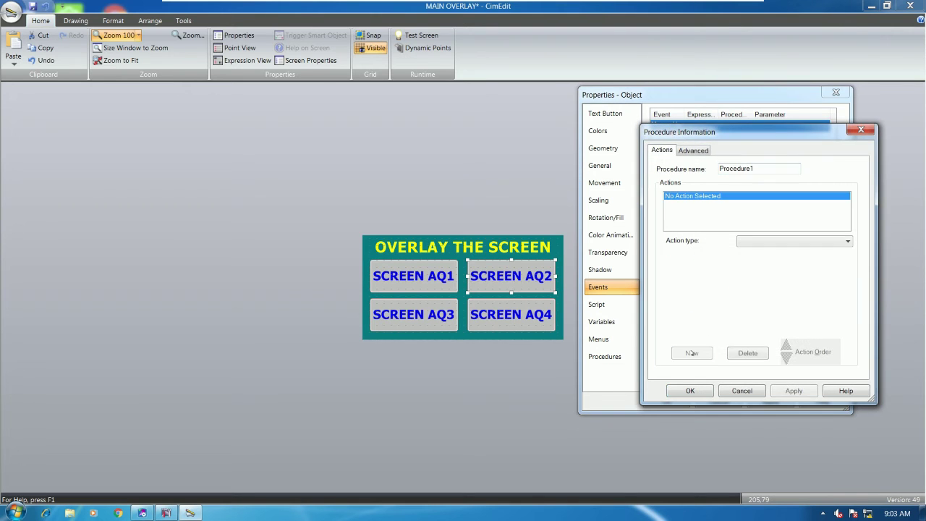
pyautogui.click(770, 241)
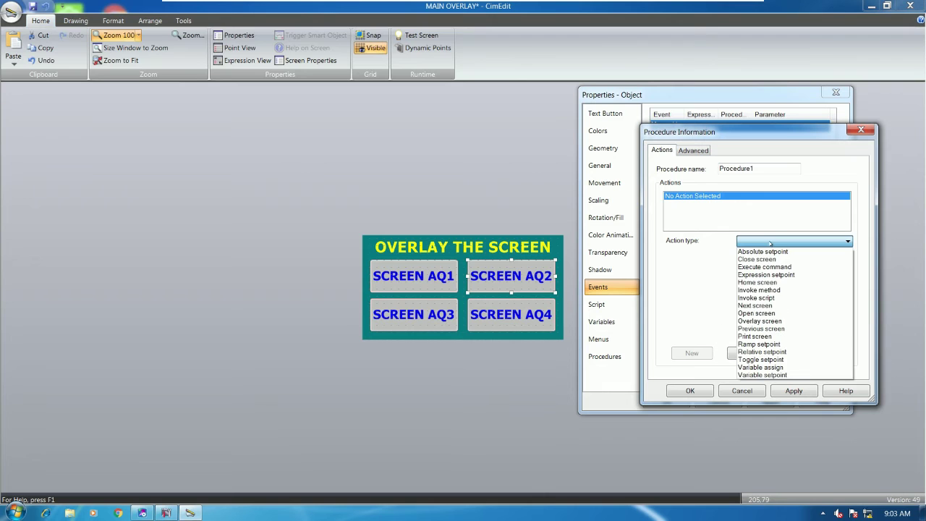
pyautogui.click(763, 320)
pyautogui.click(846, 258)
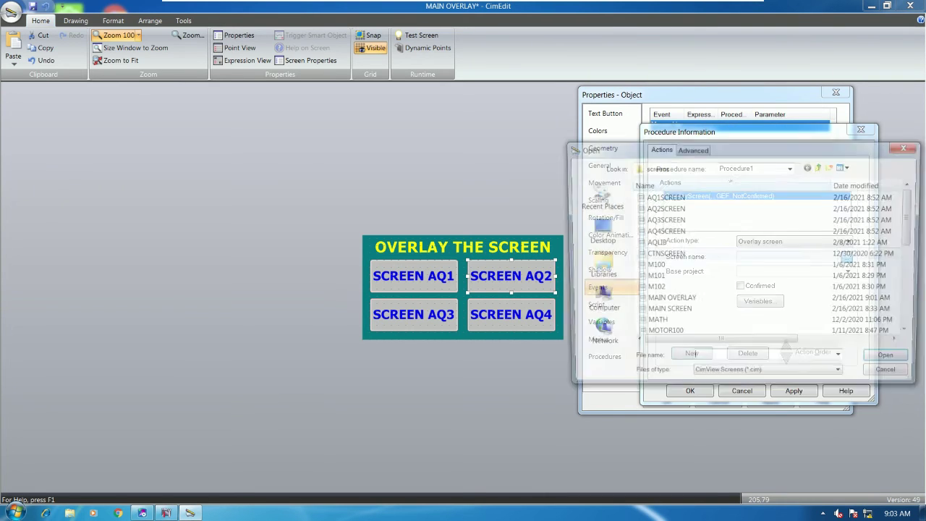
pyautogui.click(661, 208)
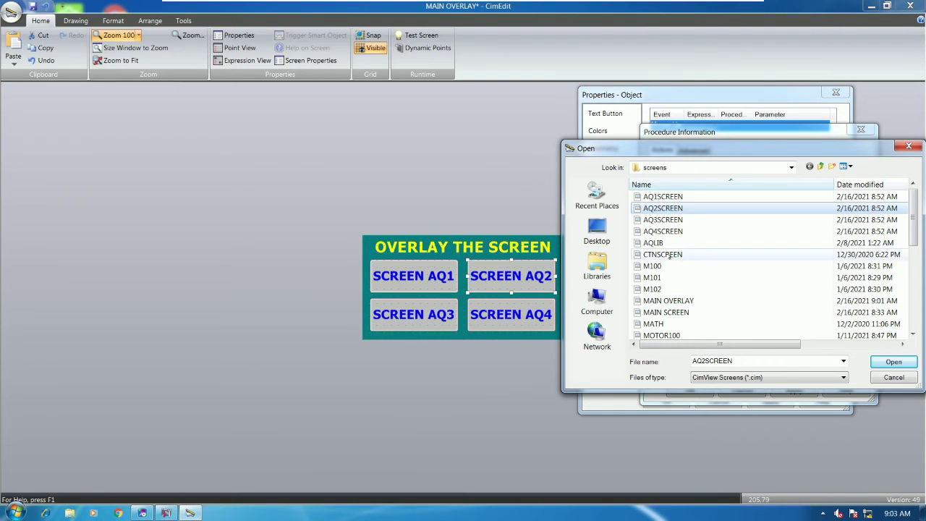
pyautogui.doubleClick(680, 208)
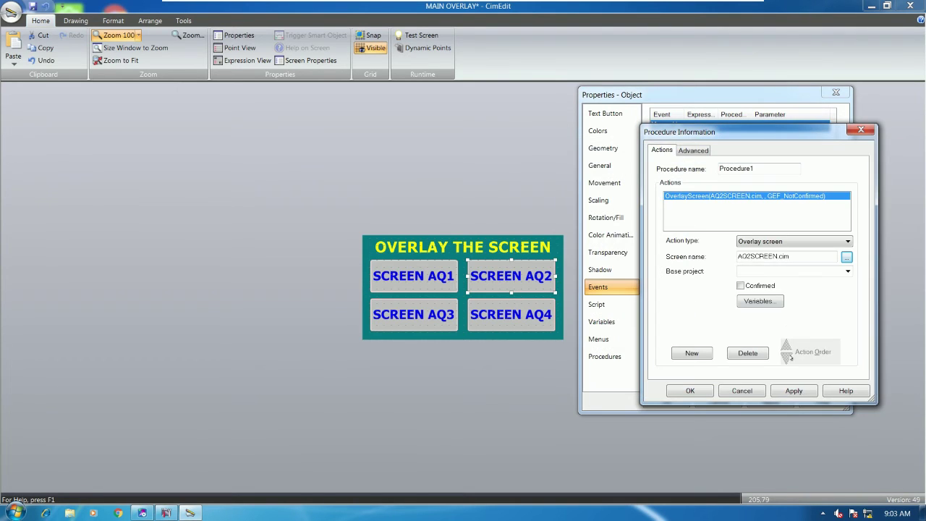
pyautogui.click(847, 270)
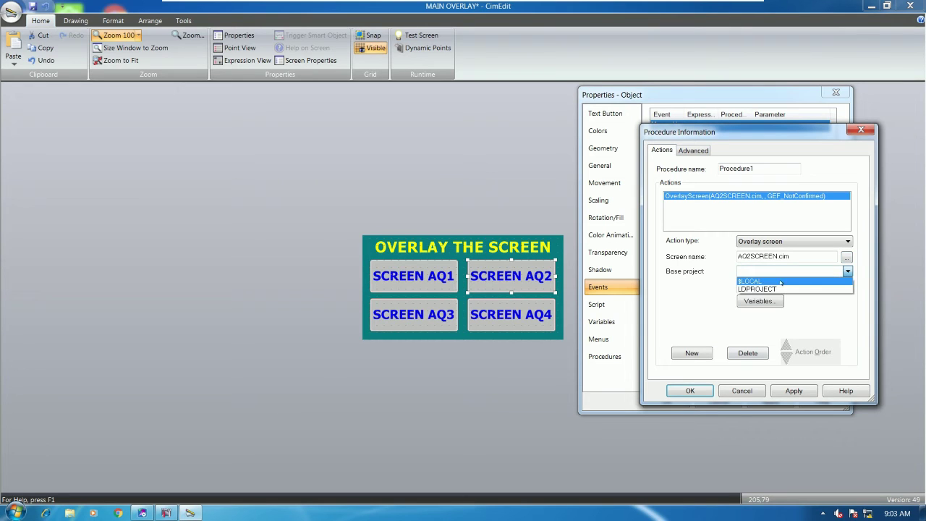
pyautogui.click(756, 285)
pyautogui.click(689, 391)
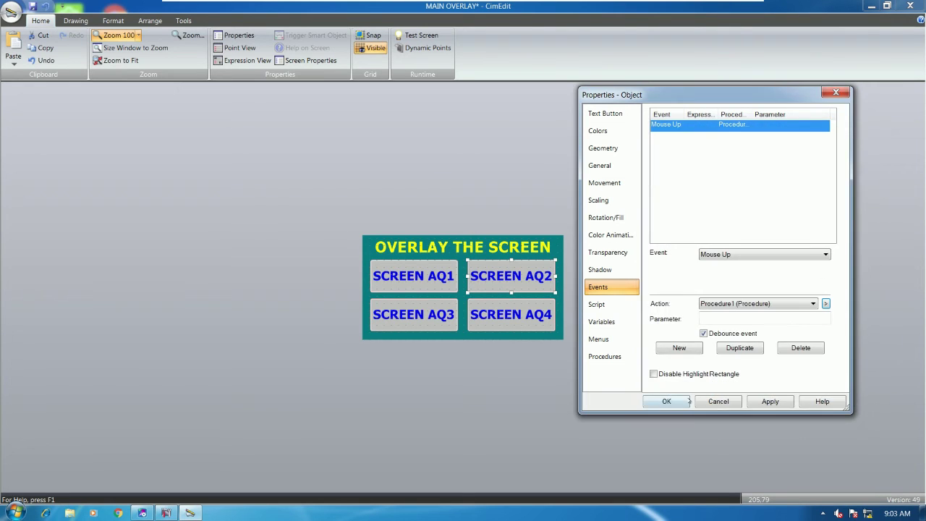
pyautogui.click(678, 402)
# Give the SCREEN AQ3 button a Mouse Up event with a new procedure.
pyautogui.doubleClick(428, 326)
pyautogui.moveTo(716, 94); pyautogui.dragTo(726, 75)
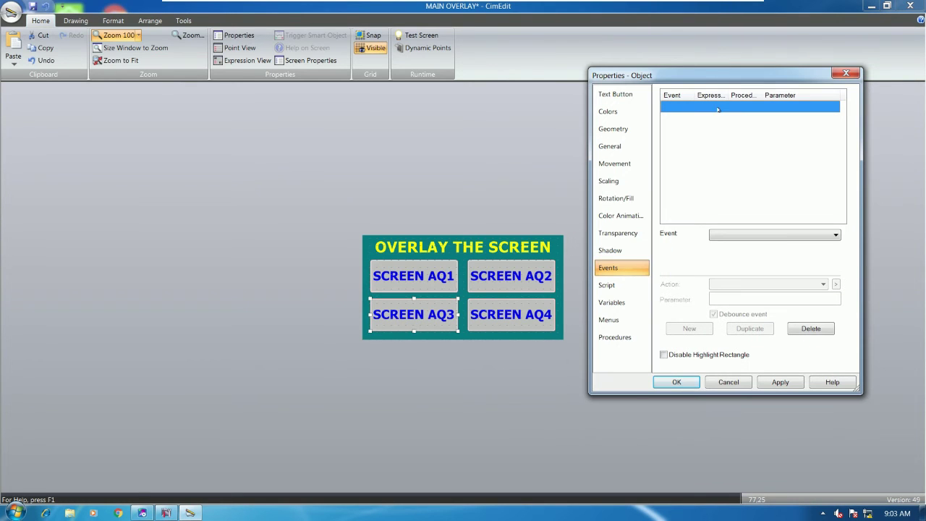
pyautogui.click(766, 234)
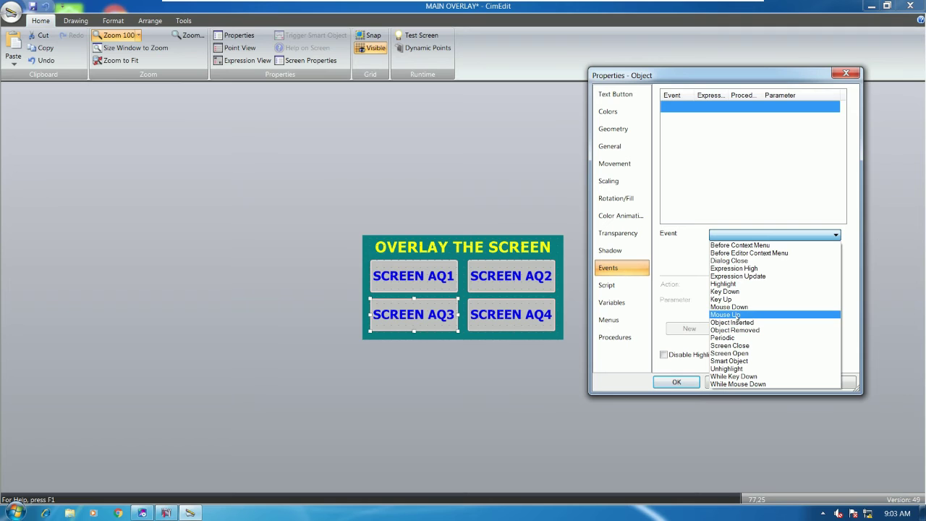
pyautogui.click(735, 314)
pyautogui.click(832, 284)
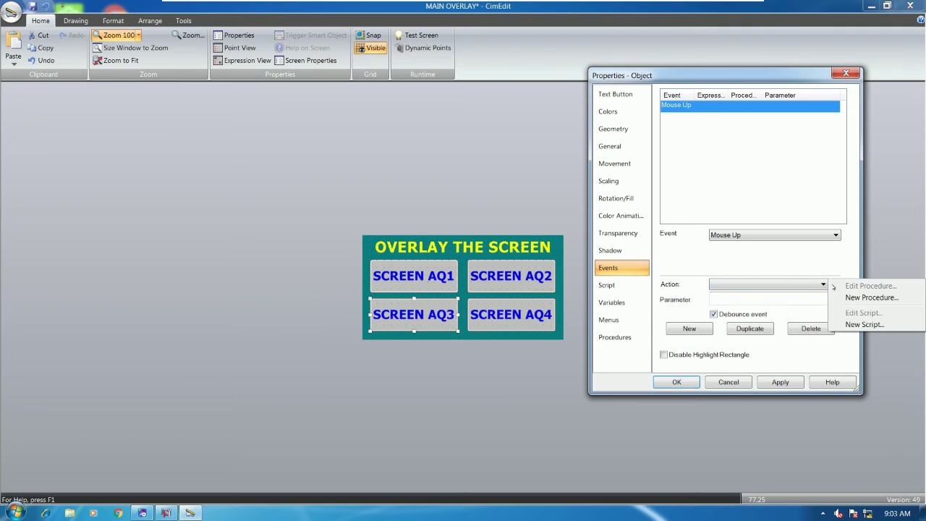
pyautogui.click(855, 298)
# Add an Overlay screen action for AQ3SCREEN.cim from LDPROJECT, then open SCREEN AQ4's properties.
pyautogui.click(691, 352)
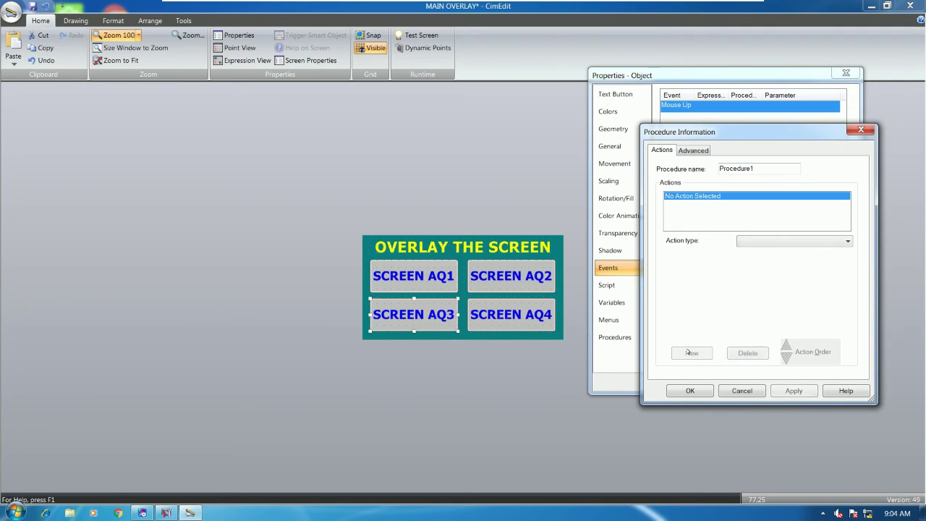
pyautogui.click(789, 243)
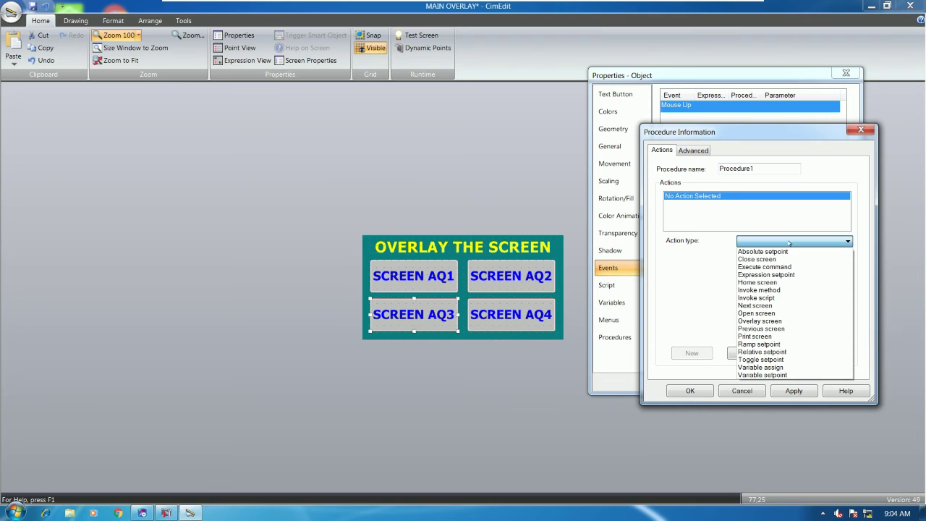
pyautogui.click(762, 320)
pyautogui.click(842, 257)
pyautogui.doubleClick(665, 220)
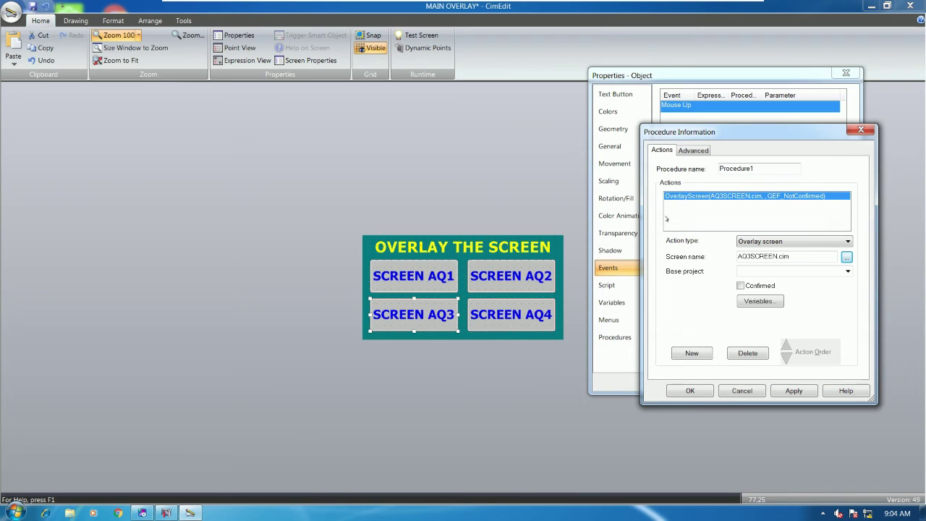
pyautogui.click(848, 271)
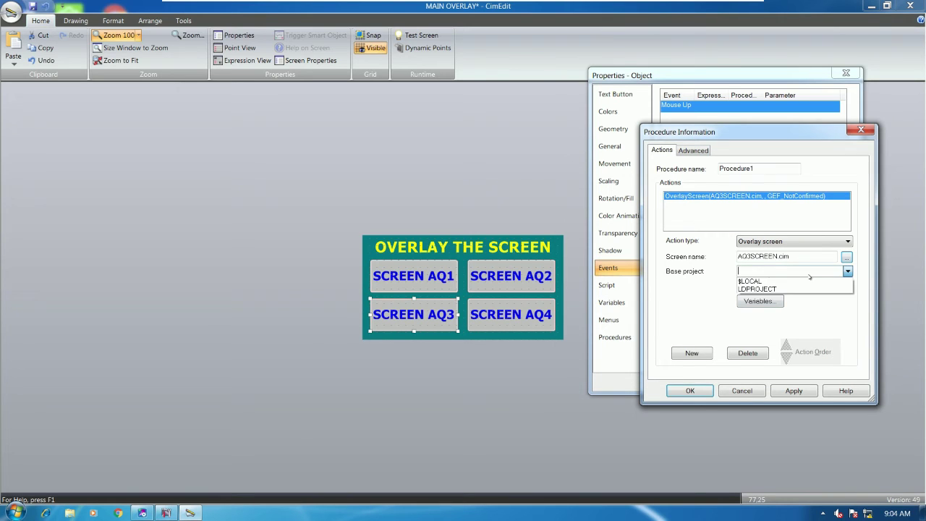
pyautogui.click(756, 288)
pyautogui.click(691, 390)
pyautogui.press('Return')
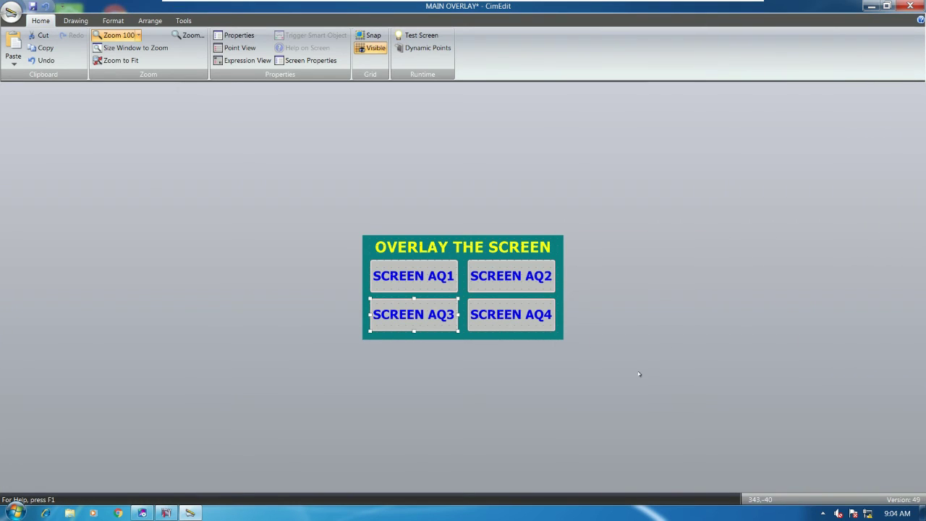
pyautogui.doubleClick(525, 319)
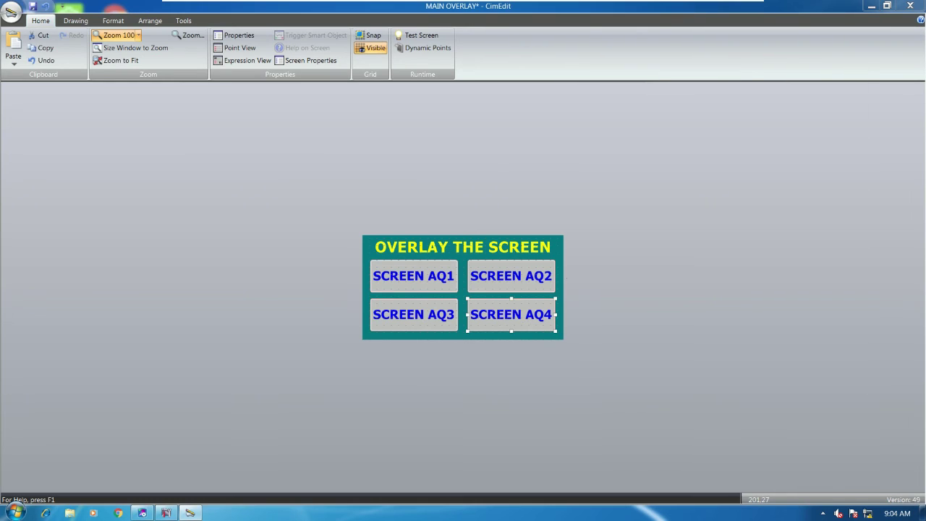
# Give the SCREEN AQ4 button a Mouse Up event with a new procedure.
pyautogui.moveTo(732, 82); pyautogui.dragTo(742, 77)
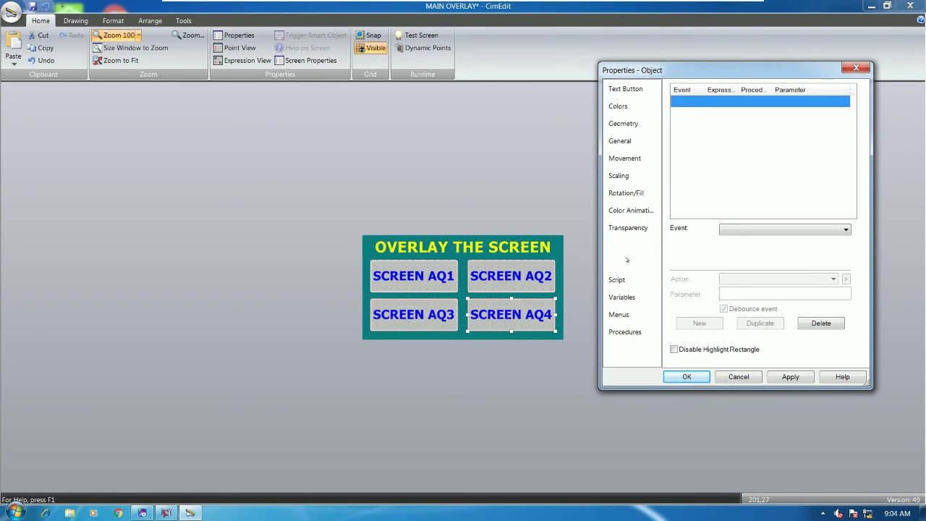
pyautogui.click(757, 230)
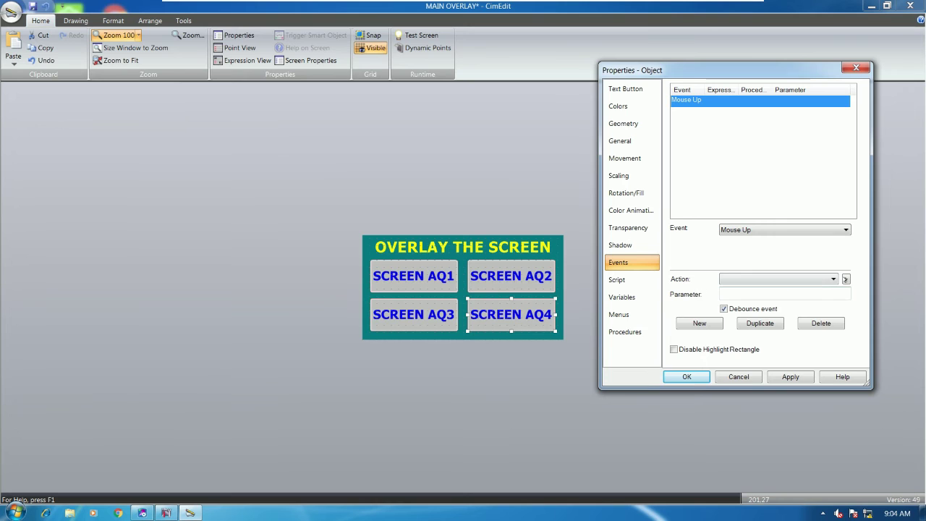
pyautogui.click(846, 279)
pyautogui.click(872, 292)
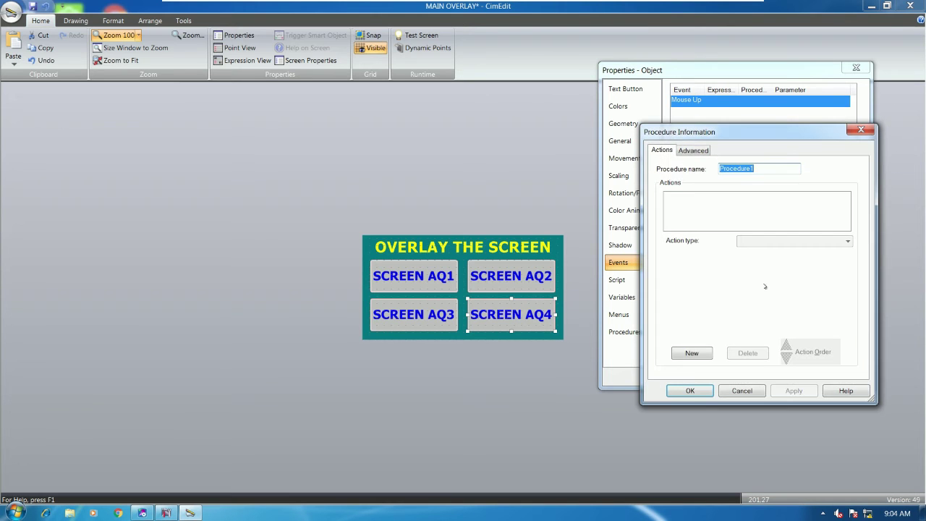
# Add an Overlay screen action for AQ4SCREEN.cim from base project LDPROJECT.
pyautogui.click(700, 353)
pyautogui.click(801, 241)
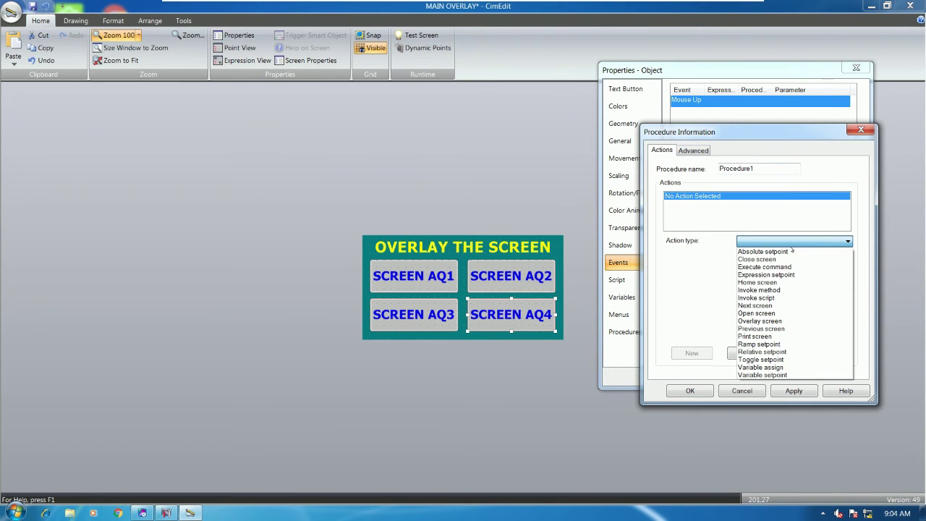
pyautogui.click(792, 320)
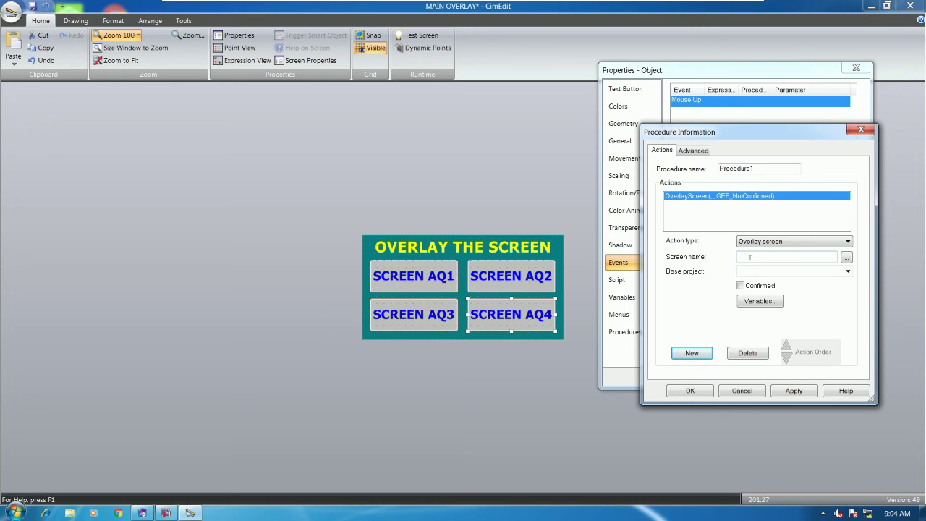
pyautogui.click(842, 260)
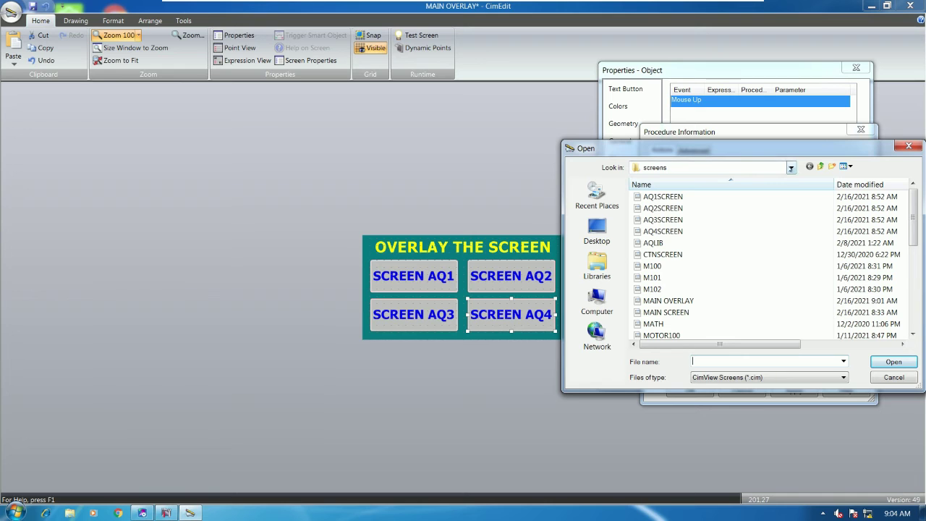
pyautogui.doubleClick(678, 231)
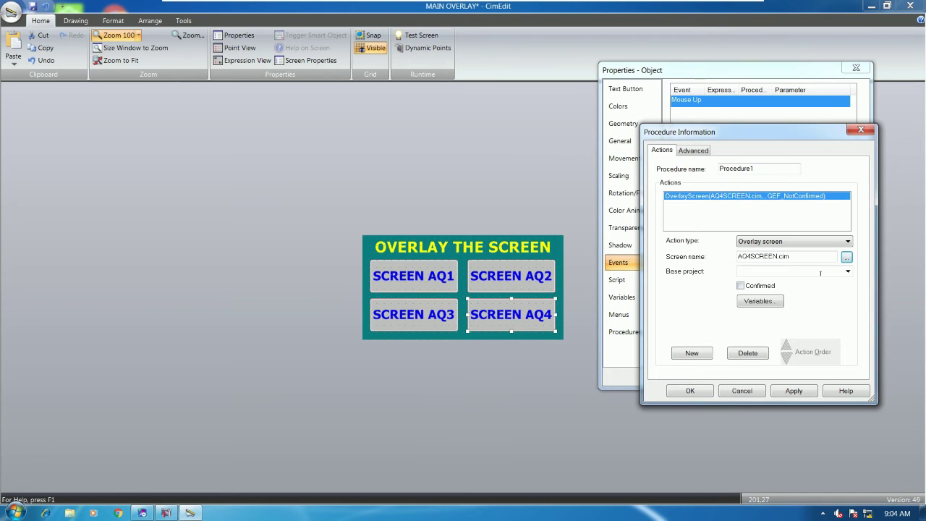
pyautogui.click(846, 271)
pyautogui.click(754, 289)
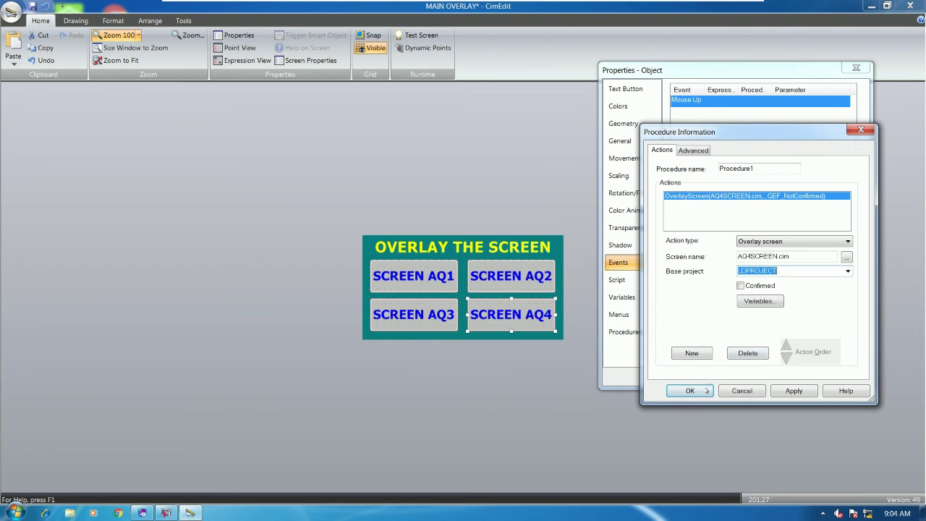
pyautogui.click(690, 390)
# Close the button properties and save the MAIN OVERLAY screen.
pyautogui.click(686, 376)
pyautogui.click(627, 329)
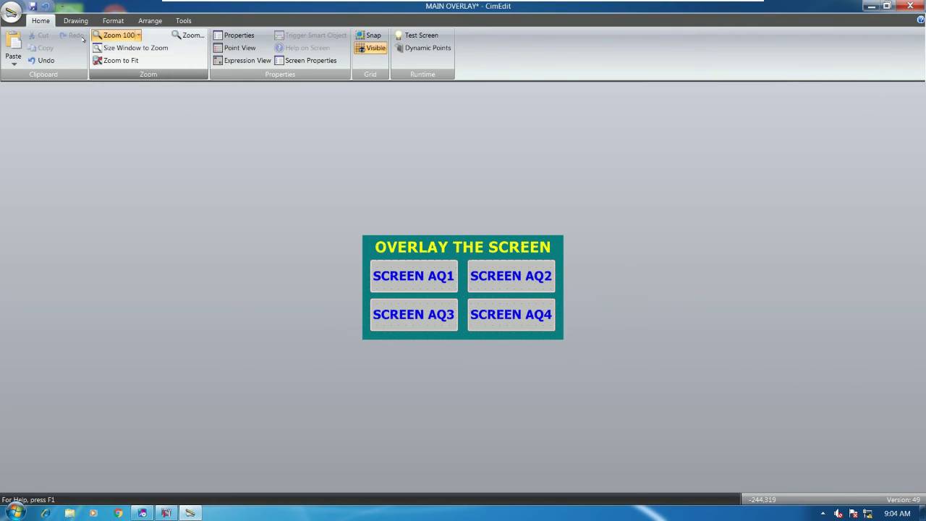
pyautogui.click(32, 6)
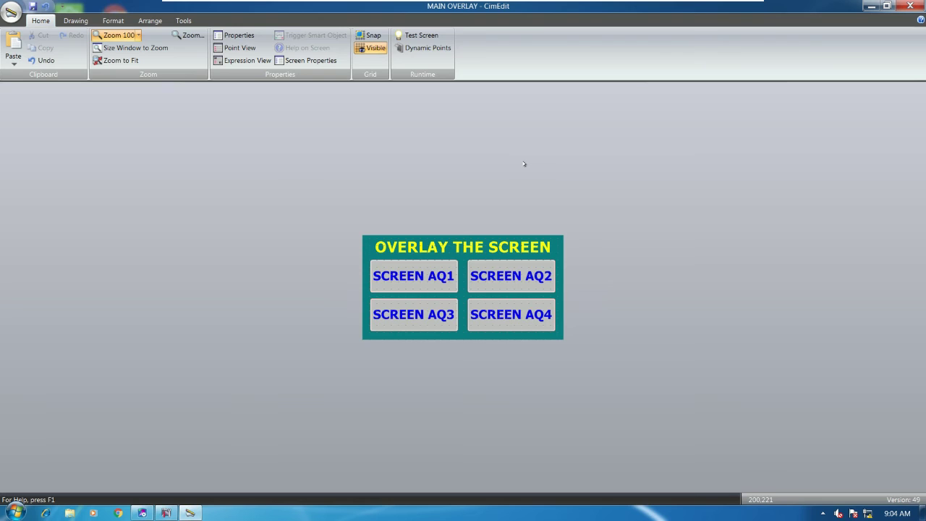
# Run the screen in a test window and check SCREEN AQ4 brings up AQ4SCREEN.
pyautogui.click(418, 34)
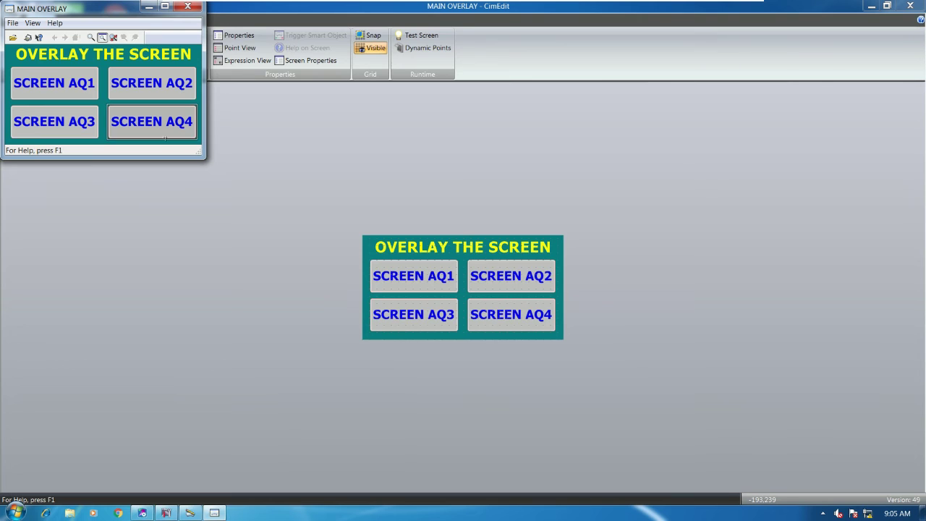
pyautogui.click(167, 131)
pyautogui.click(156, 124)
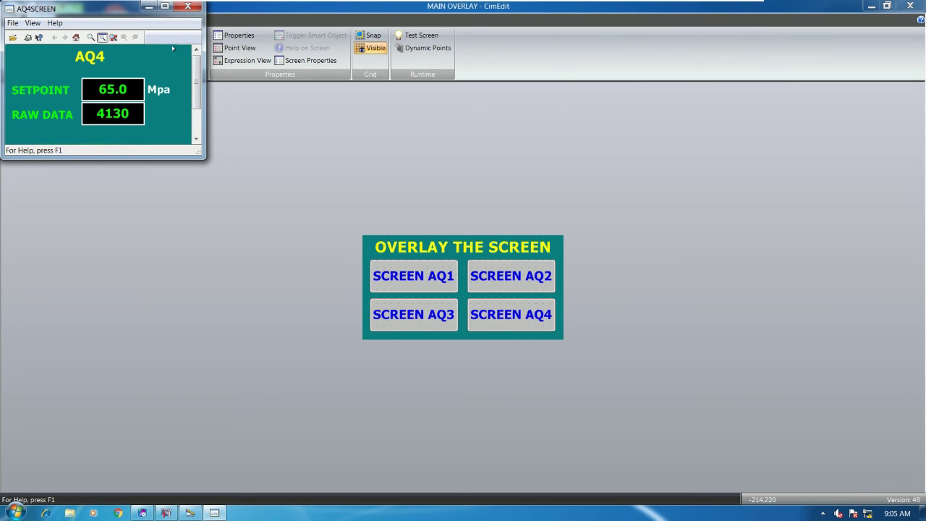
# Move aside and close the AQ4SCREEN CimView window, then minimize CimEdit.
pyautogui.moveTo(131, 12); pyautogui.dragTo(194, 136)
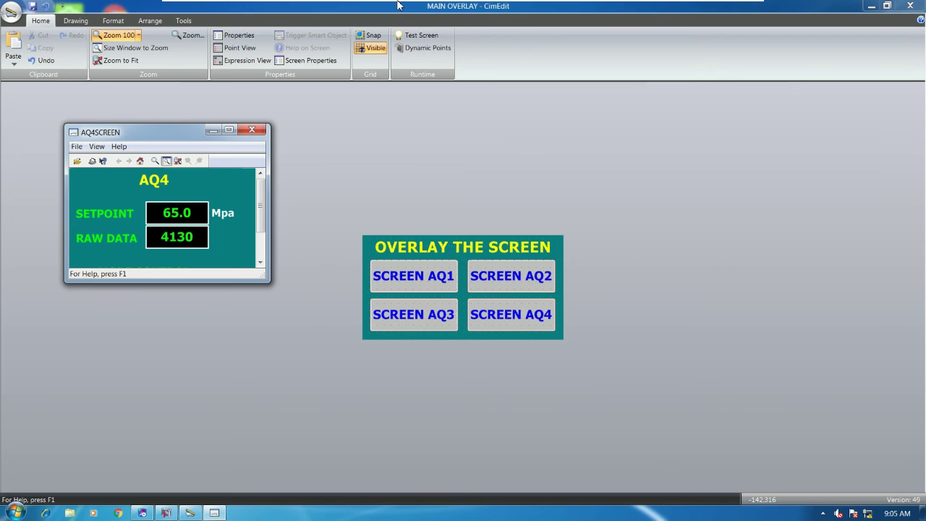
pyautogui.click(252, 130)
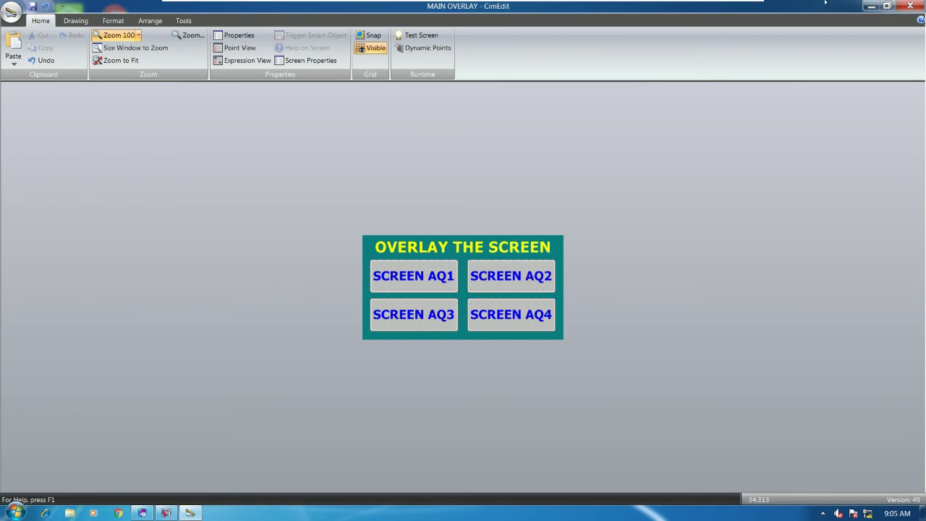
pyautogui.click(872, 6)
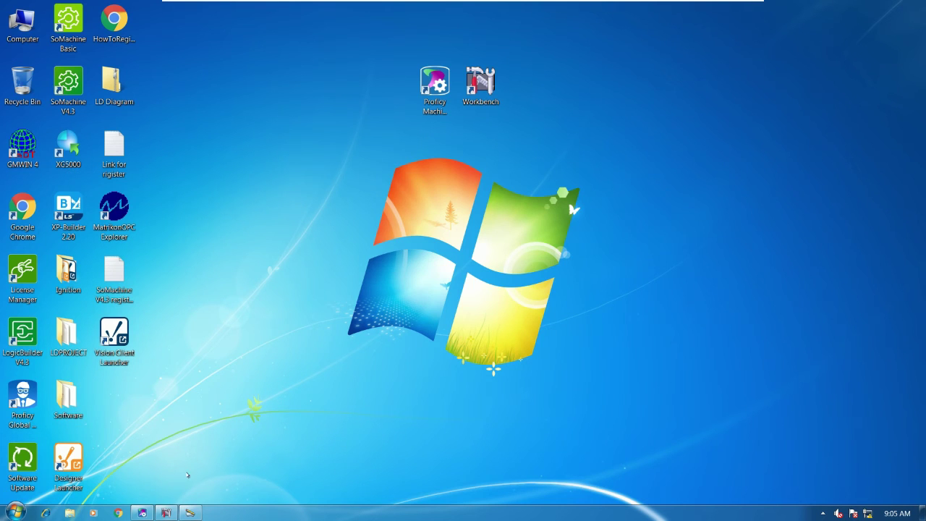
# Open AQ1SCREEN.cim from the Workbench screens list in a maximized CimEdit.
pyautogui.click(166, 512)
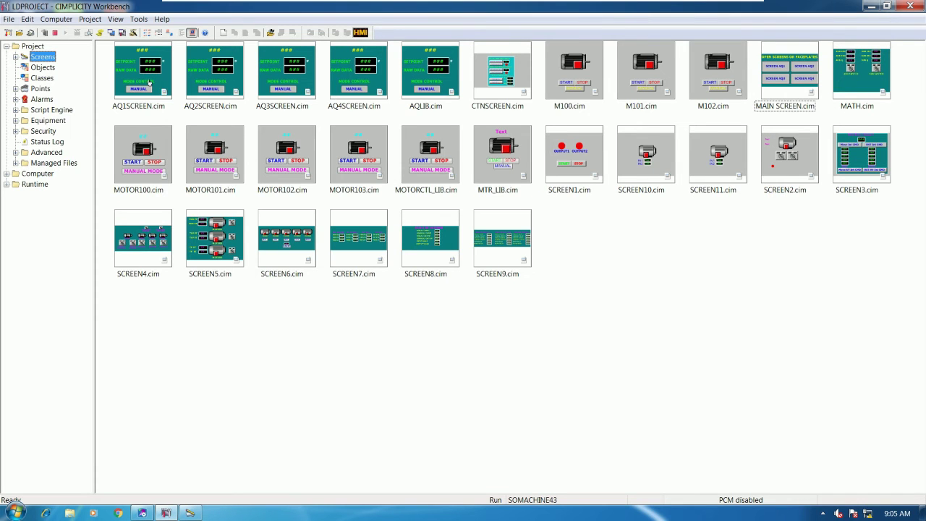
pyautogui.click(145, 67)
pyautogui.rightClick(144, 66)
pyautogui.press('Escape')
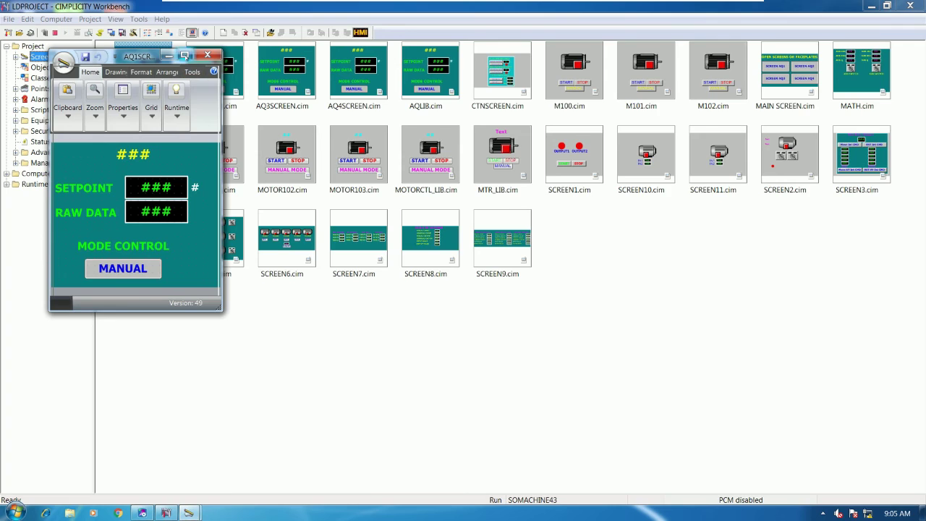
pyautogui.click(184, 55)
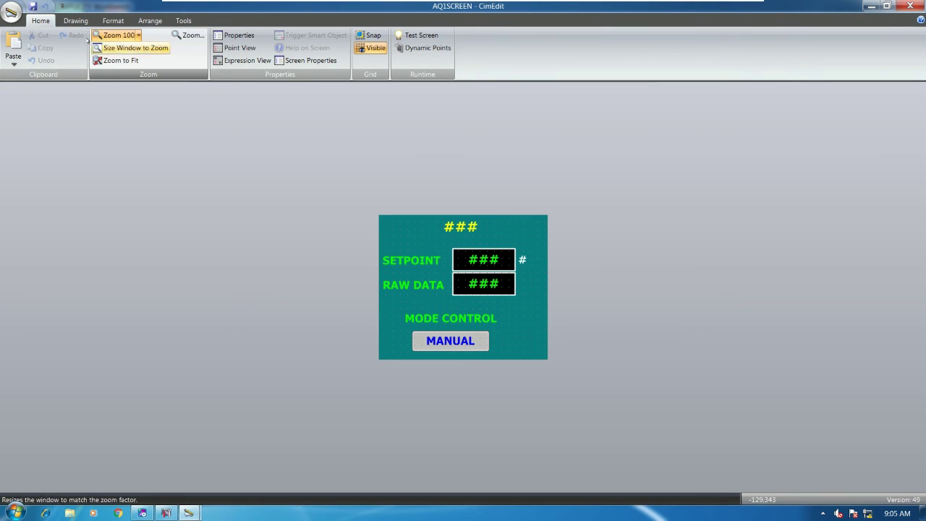
# Draw a text button labelled MAIN at the top-right of AQ1SCREEN.
pyautogui.click(75, 20)
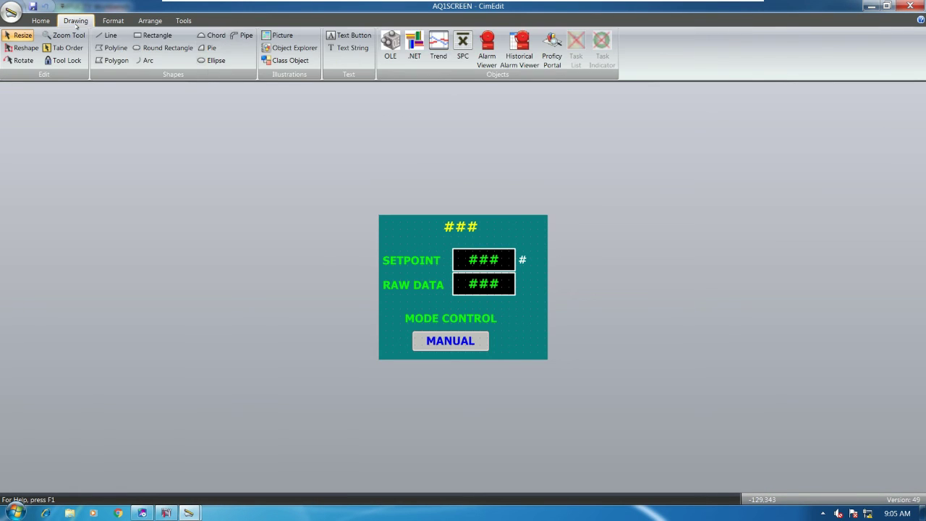
pyautogui.click(352, 35)
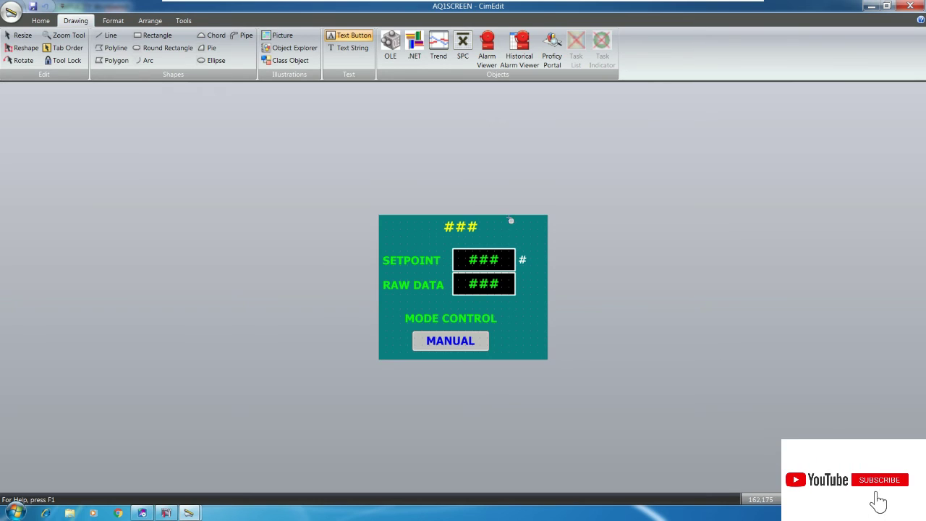
pyautogui.moveTo(510, 219); pyautogui.dragTo(543, 237)
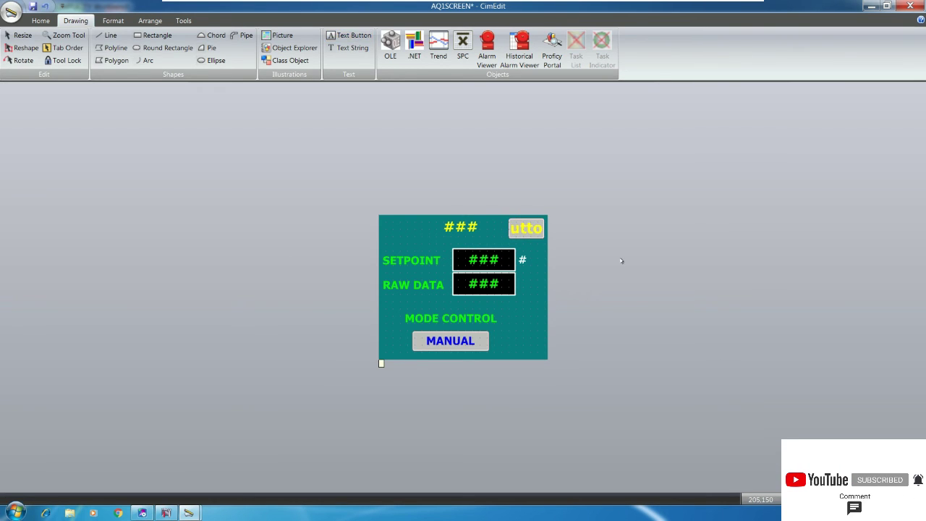
pyautogui.write('MAIN')
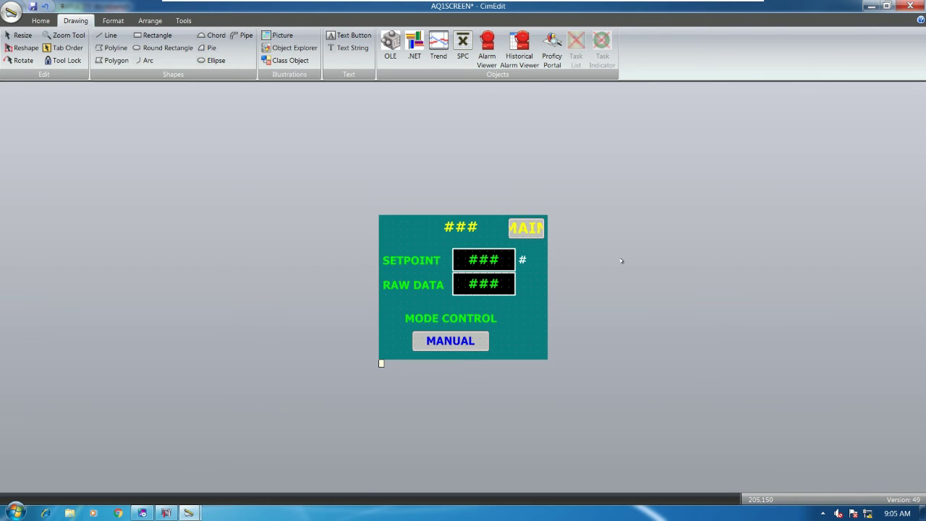
pyautogui.press('BackSpace')
pyautogui.write('N')
pyautogui.press('Escape')
pyautogui.doubleClick(525, 227)
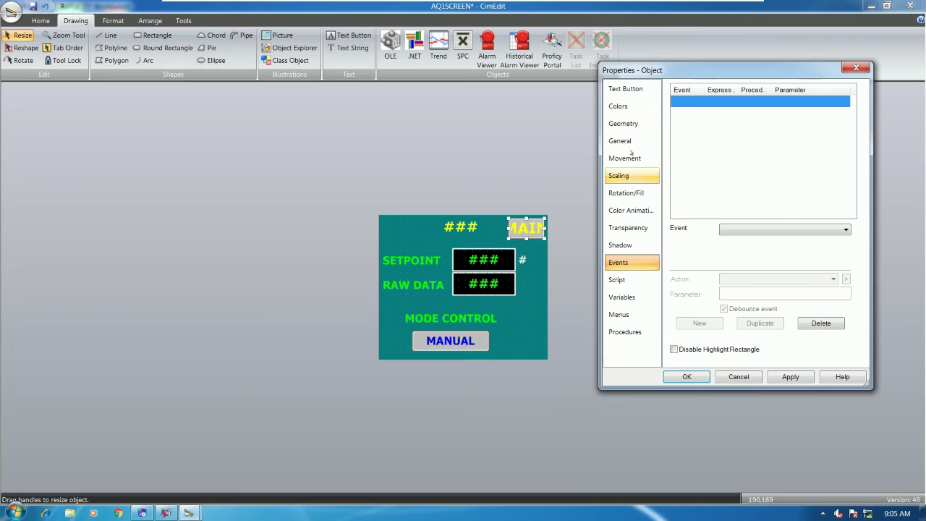
# Change the MAIN button's label font size from 20 to 14 pt.
pyautogui.click(617, 106)
pyautogui.click(625, 88)
pyautogui.click(702, 107)
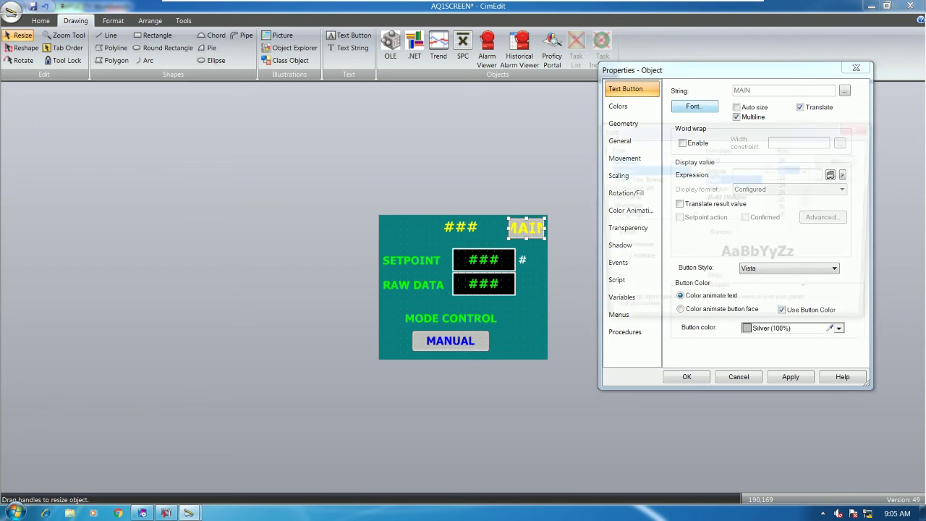
pyautogui.doubleClick(794, 159)
pyautogui.write('14')
pyautogui.click(843, 157)
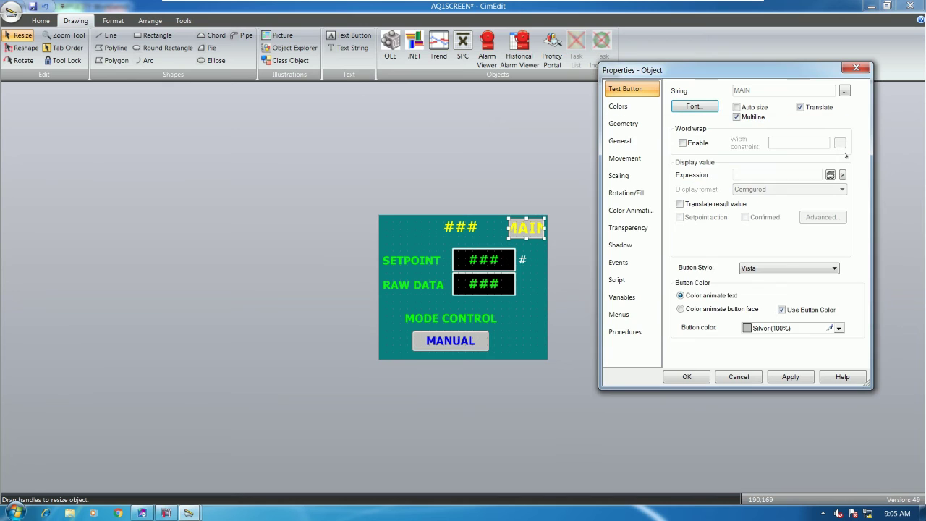
pyautogui.click(789, 376)
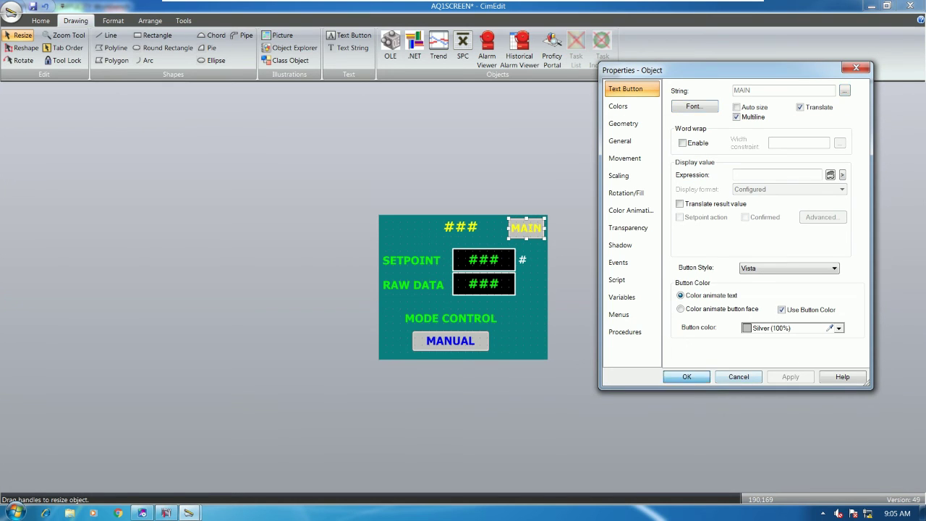
pyautogui.click(686, 376)
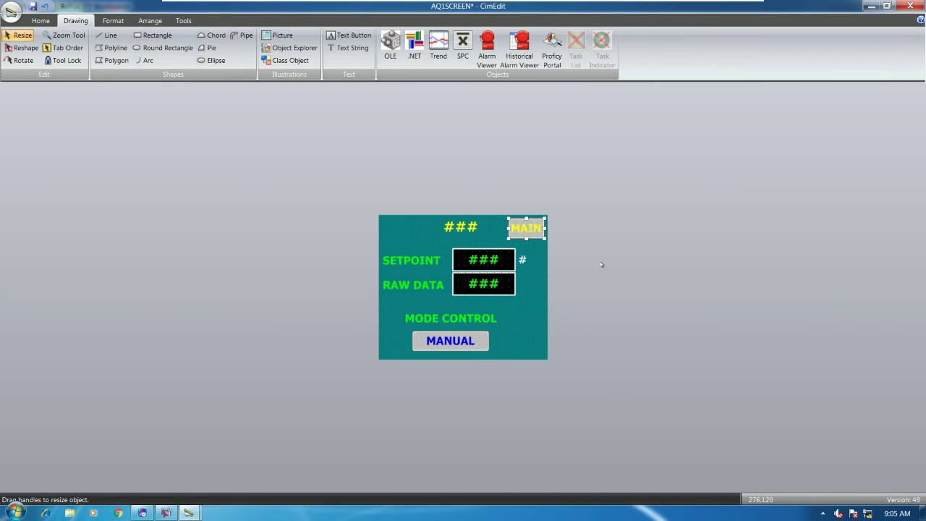
# Nudge the MAIN button up and to the right with the arrow keys.
pyautogui.press('Up')
pyautogui.press('Up')
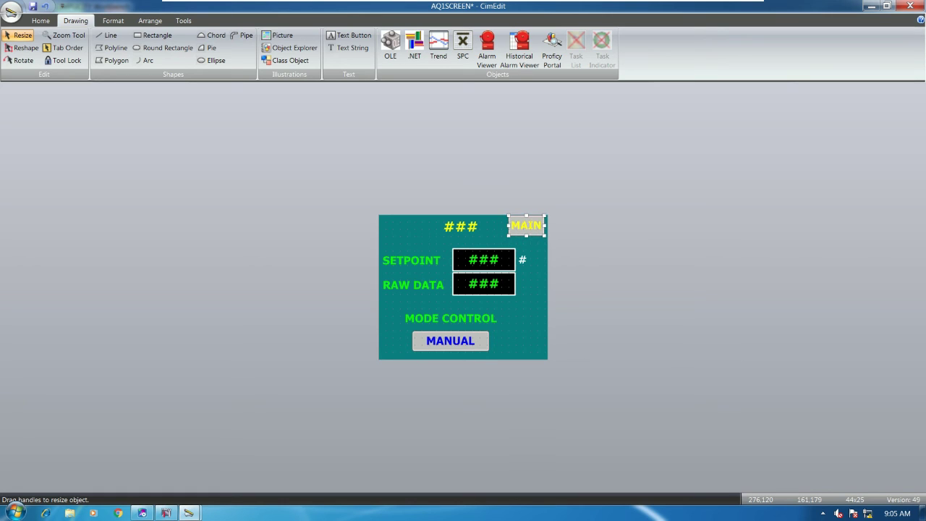
pyautogui.press('Right')
pyautogui.press('Right')
pyautogui.press('Up')
pyautogui.press('Right')
pyautogui.press('Right')
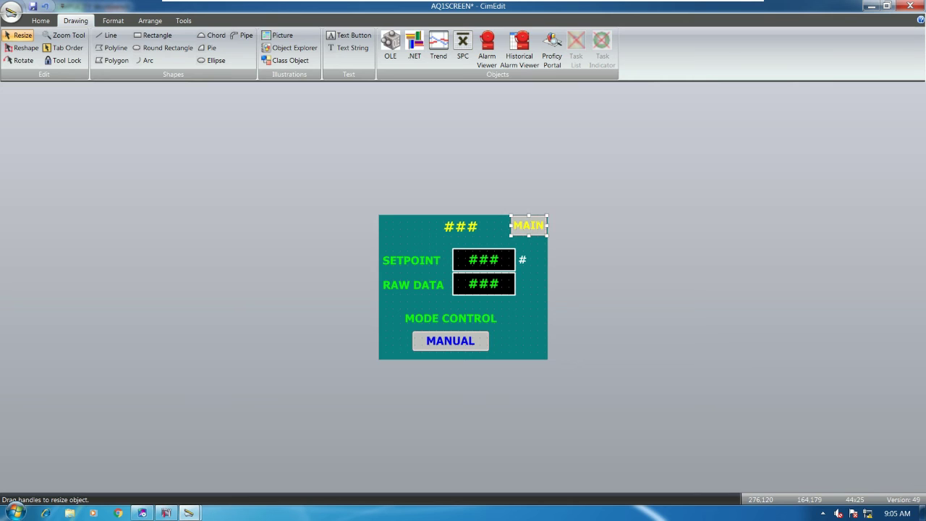
pyautogui.press('Escape')
# Set the MAIN button's Fill Color to Blue.
pyautogui.doubleClick(531, 230)
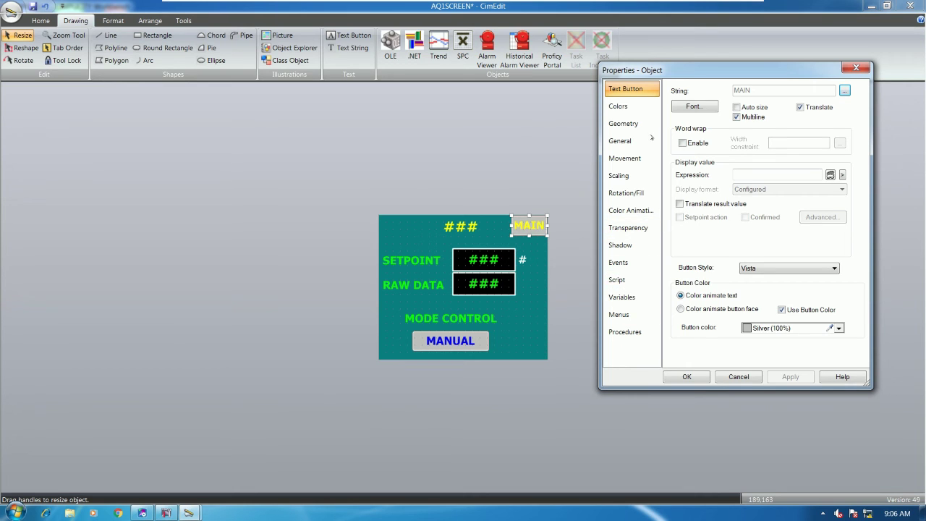
pyautogui.click(618, 105)
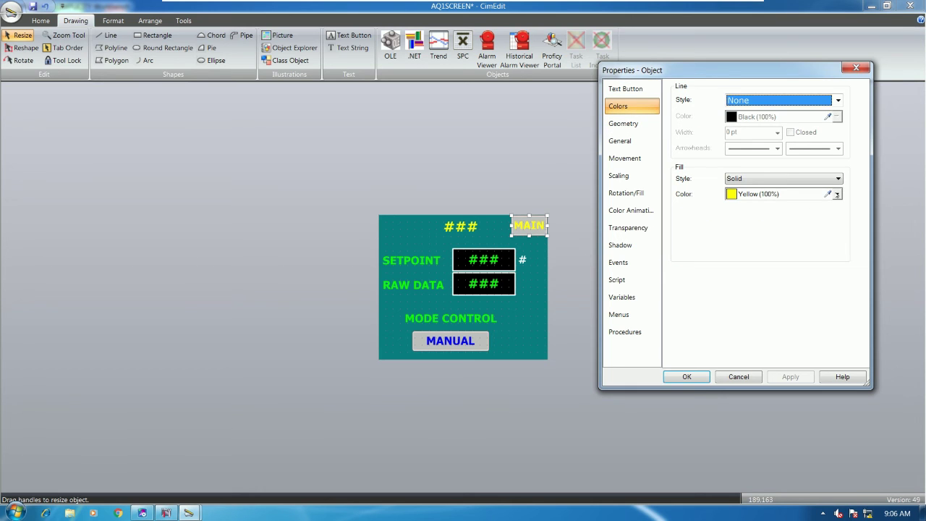
pyautogui.click(837, 195)
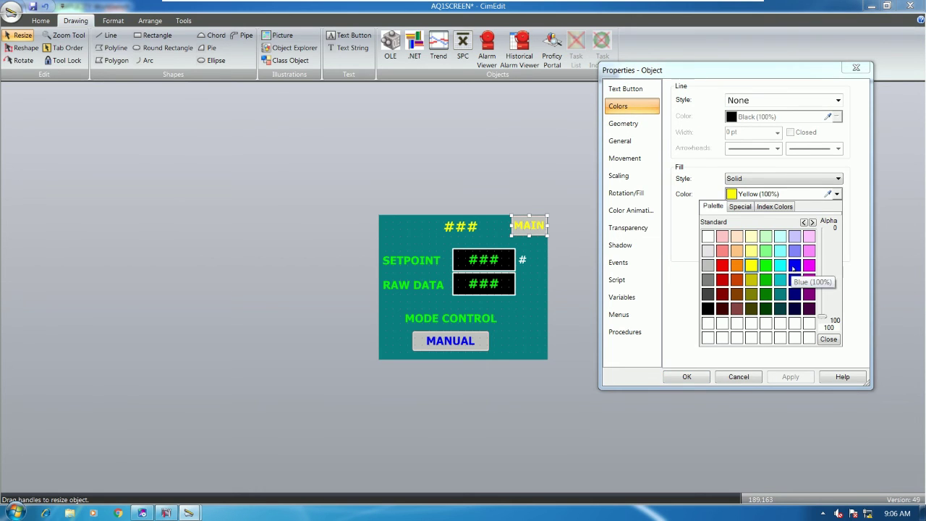
pyautogui.click(793, 266)
pyautogui.click(790, 377)
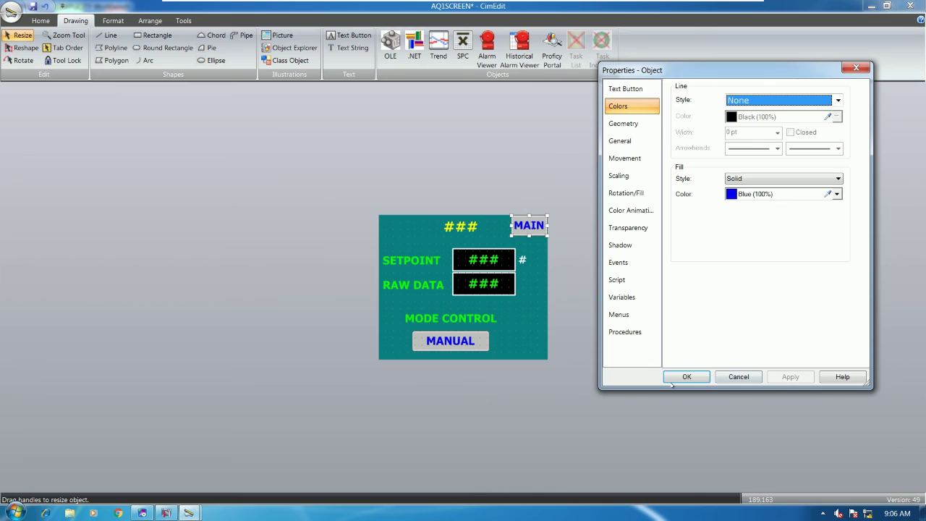
pyautogui.click(674, 377)
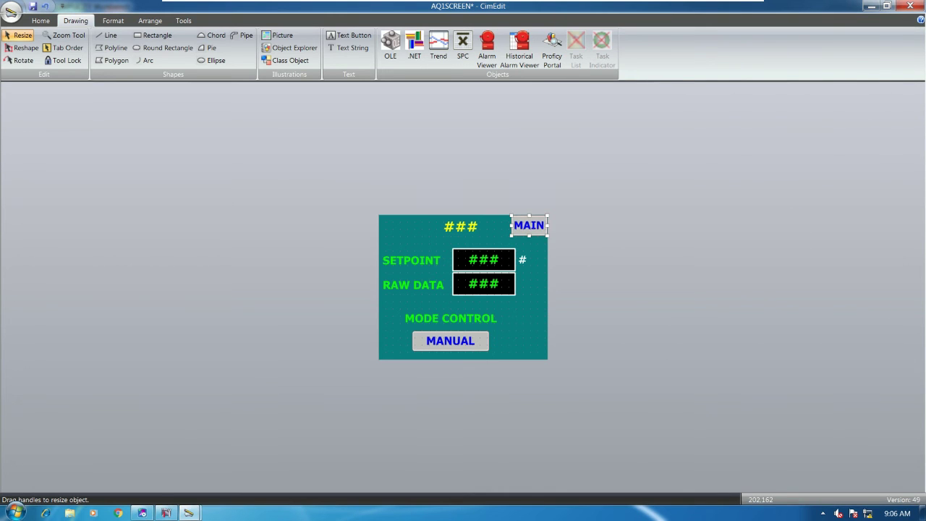
# Set the MAIN button's event to Mouse Up with a new procedure.
pyautogui.hotkey('alt', 'Return')
pyautogui.click(624, 263)
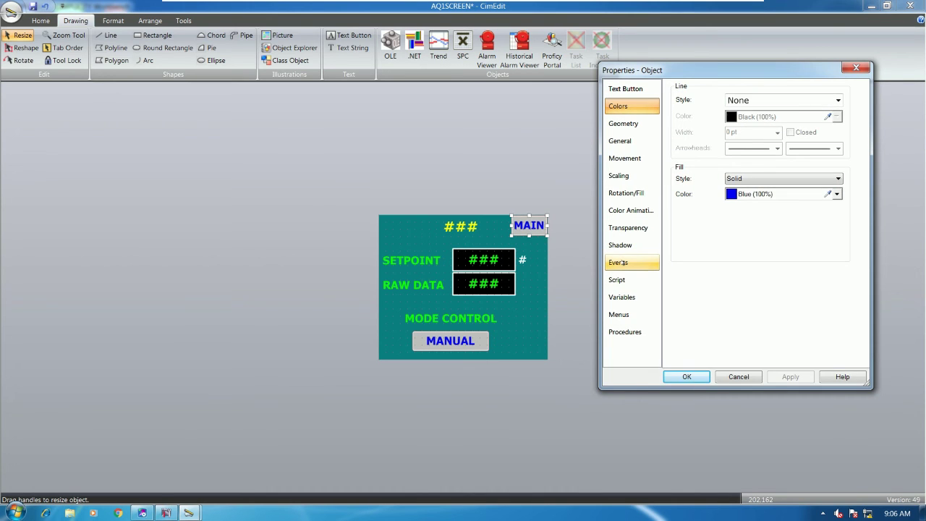
pyautogui.click(781, 229)
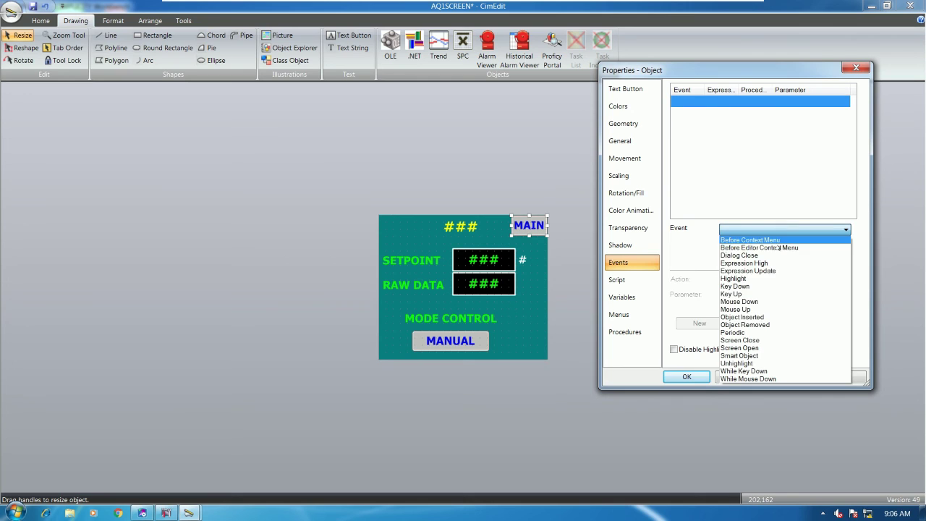
pyautogui.click(758, 309)
pyautogui.click(846, 279)
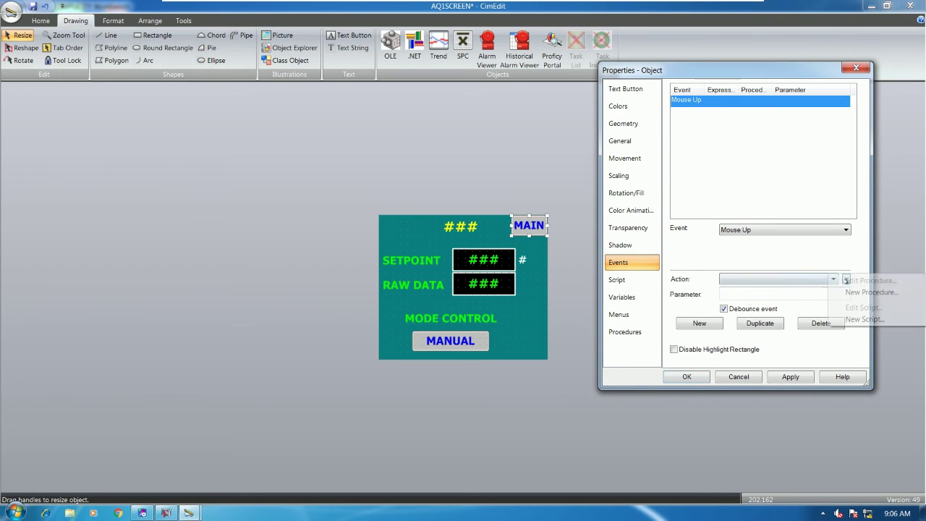
pyautogui.click(857, 293)
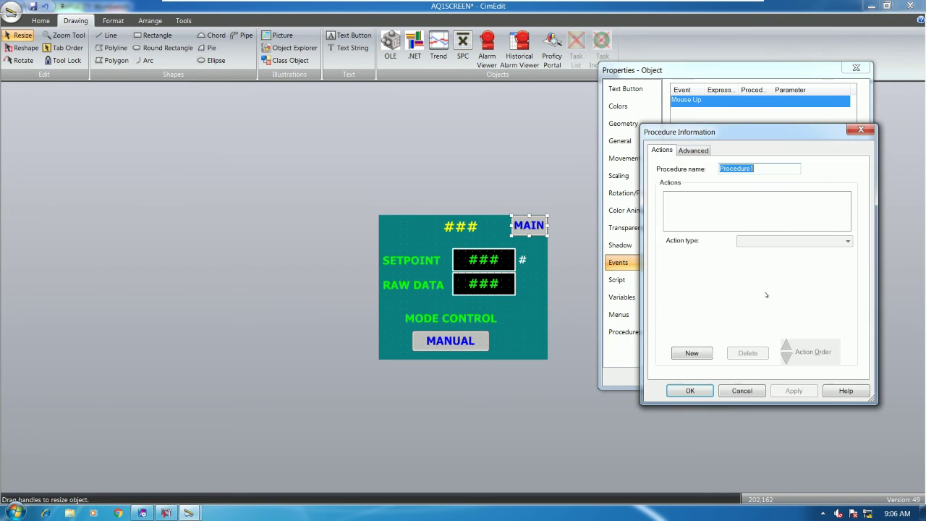
# Add an Overlay screen action and browse for the screen to overlay.
pyautogui.click(691, 353)
pyautogui.click(773, 241)
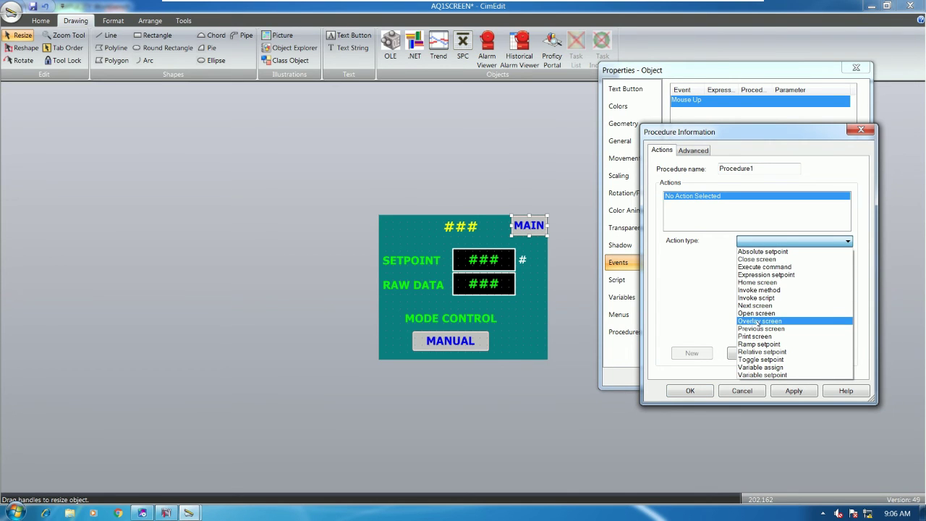
pyautogui.click(758, 321)
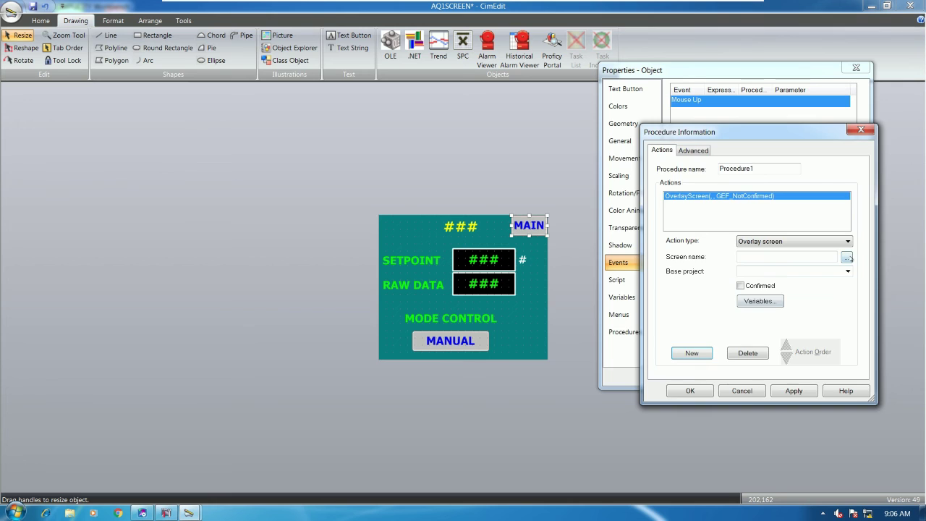
pyautogui.click(760, 301)
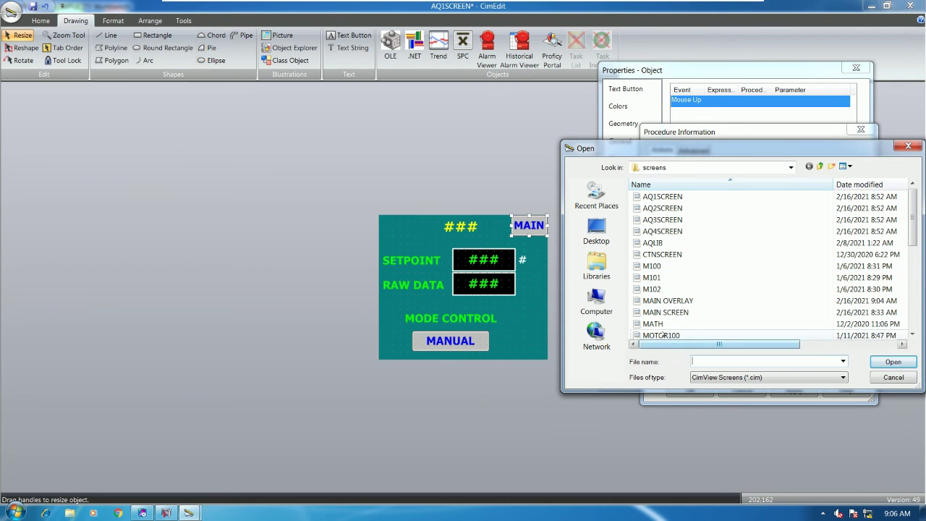
# Point the MAIN button's overlay at Desktop\LDPROJECT\screens\MAIN OVERLAY.cim with LDPROJECT as base project.
pyautogui.click(673, 301)
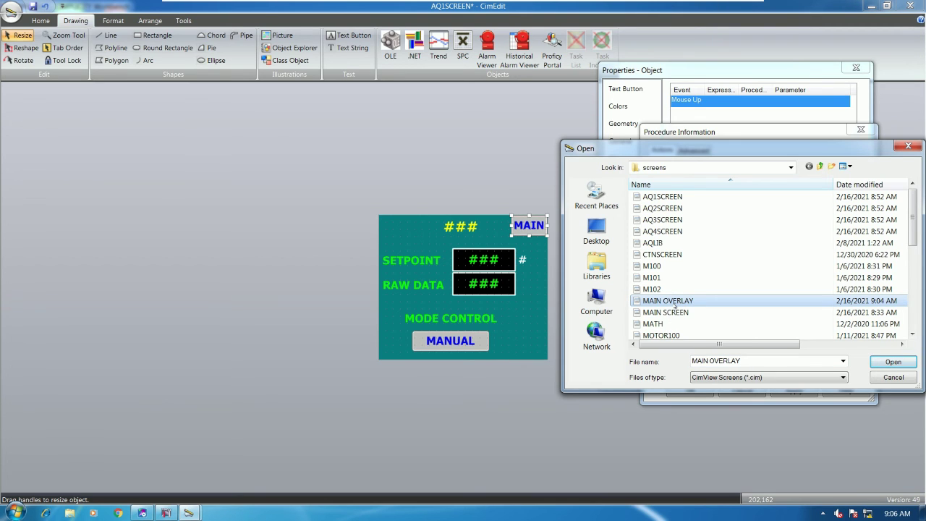
pyautogui.scroll(-3, 690, 308)
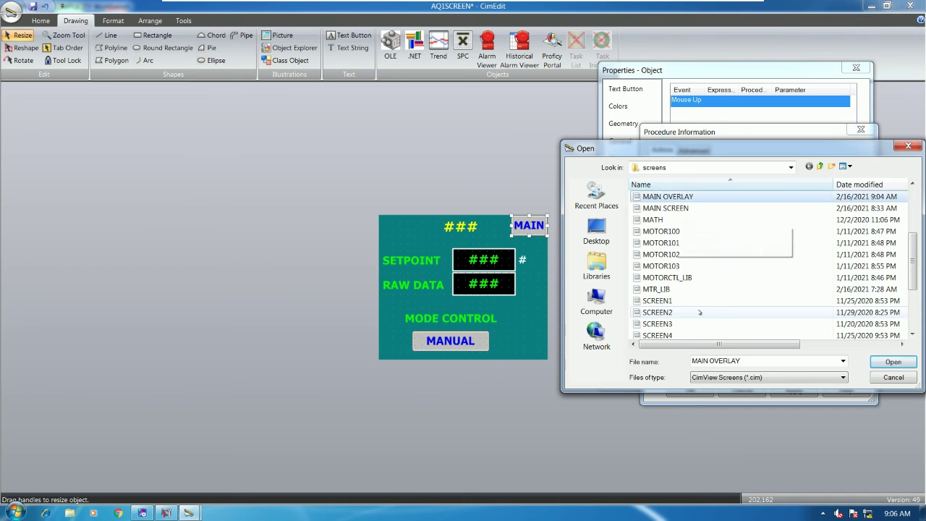
pyautogui.scroll(2, 673, 296)
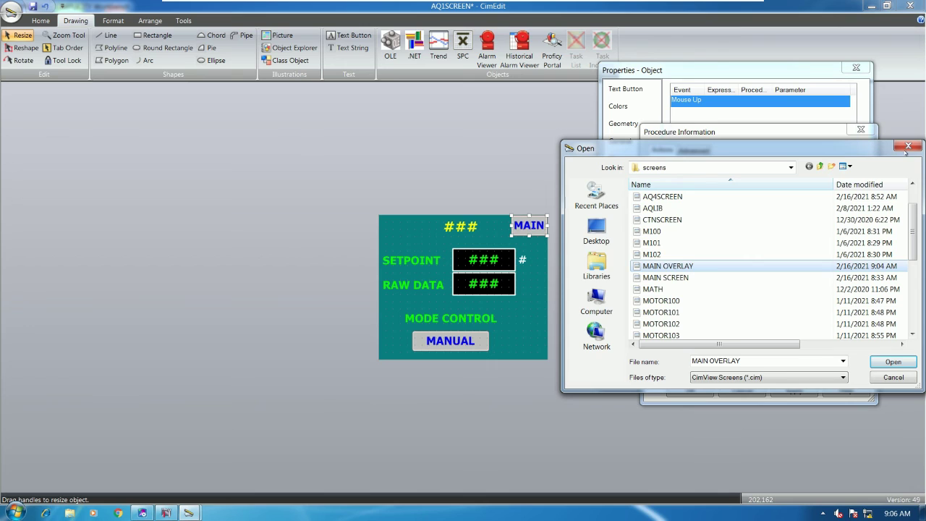
pyautogui.click(597, 230)
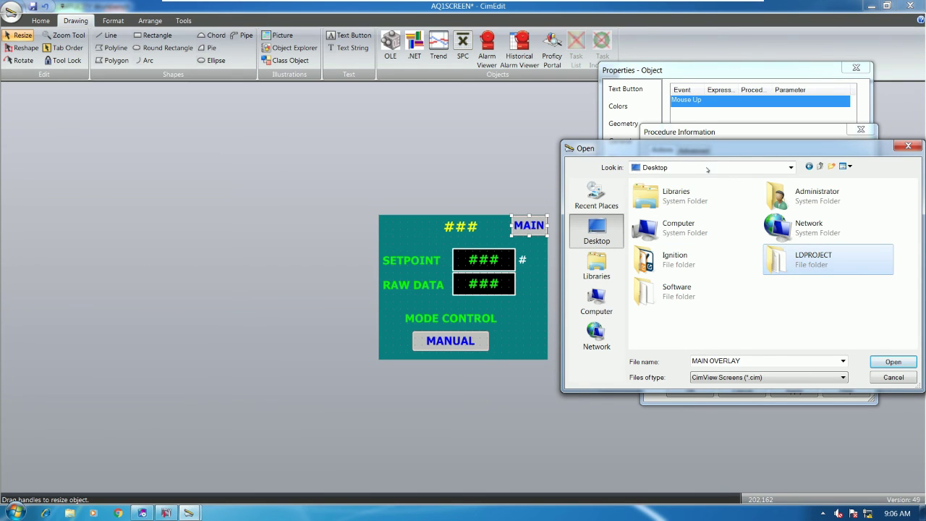
pyautogui.moveTo(799, 278); pyautogui.dragTo(765, 279)
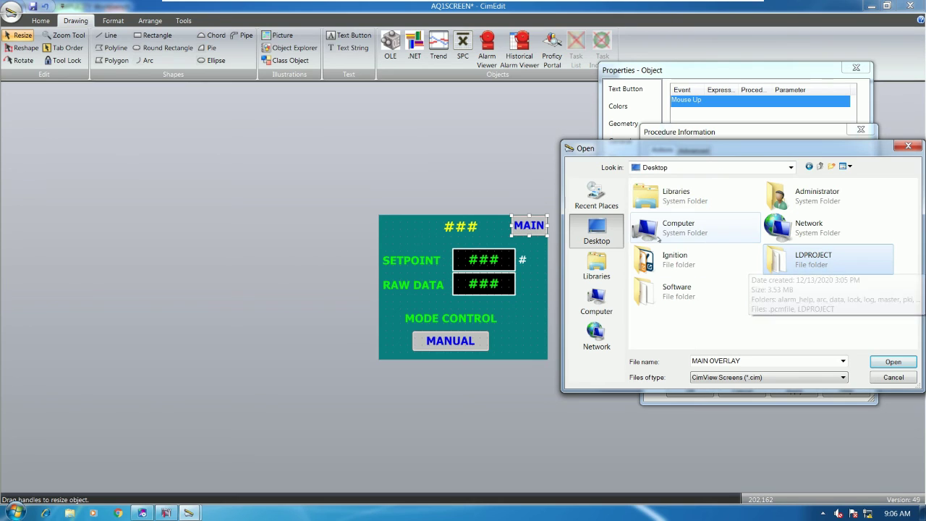
pyautogui.doubleClick(812, 261)
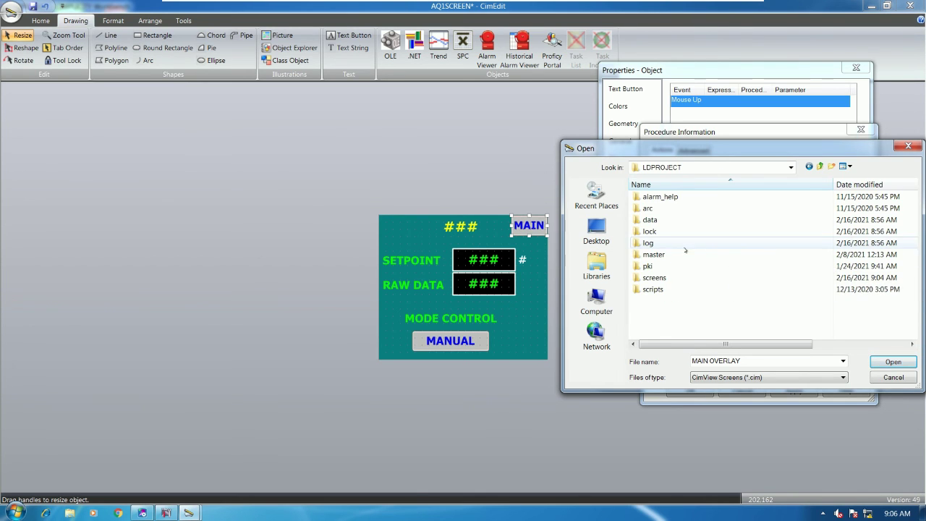
pyautogui.doubleClick(667, 281)
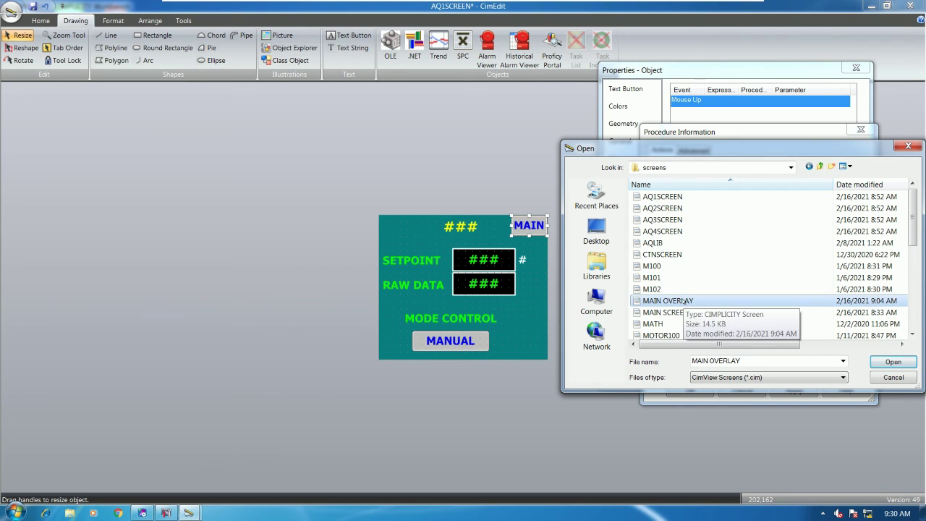
pyautogui.doubleClick(684, 301)
pyautogui.click(839, 271)
pyautogui.click(785, 285)
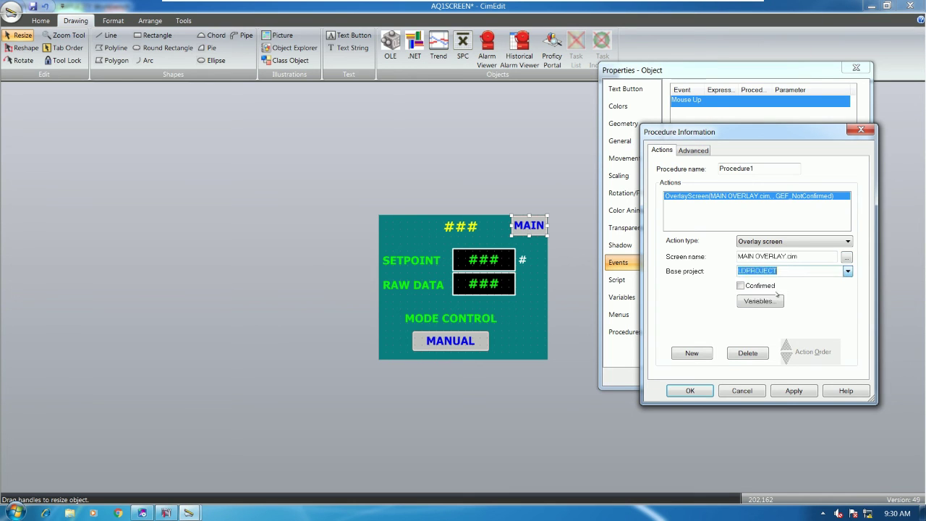
pyautogui.click(690, 392)
# Confirm the button properties, save AQ1SCREEN, and copy the MAIN button.
pyautogui.click(685, 377)
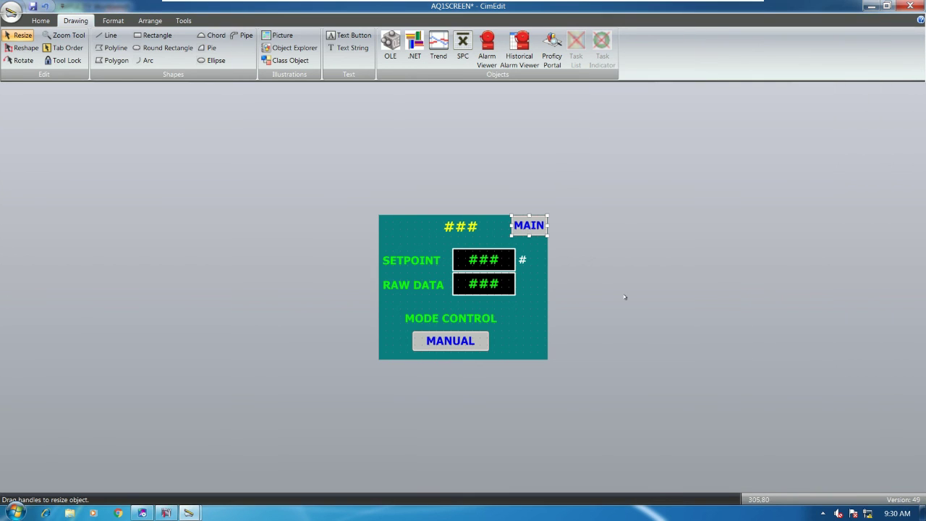
pyautogui.hotkey('ctrl', 's')
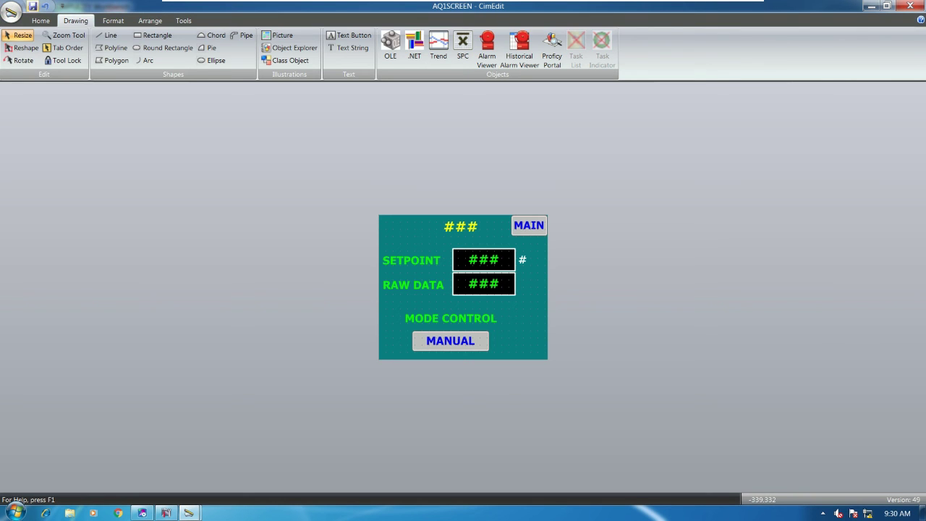
pyautogui.click(536, 235)
pyautogui.rightClick(533, 232)
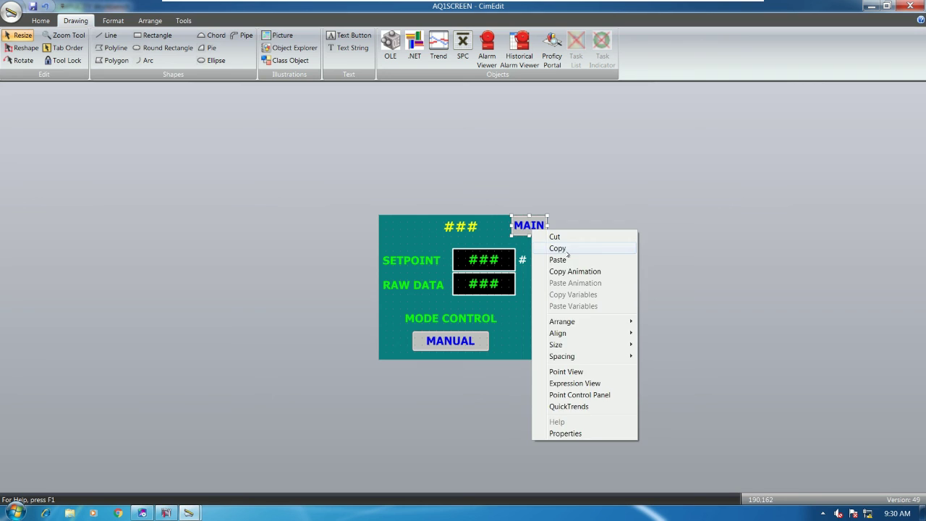
pyautogui.click(549, 247)
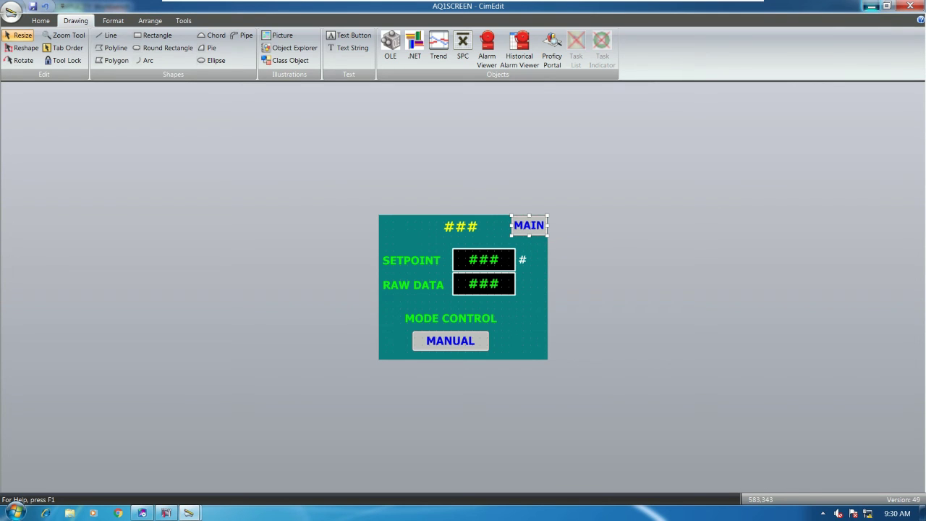
# Open AQ2SCREEN.cim for editing from the Workbench screens list.
pyautogui.click(870, 5)
pyautogui.click(228, 75)
pyautogui.rightClick(229, 75)
pyautogui.click(251, 92)
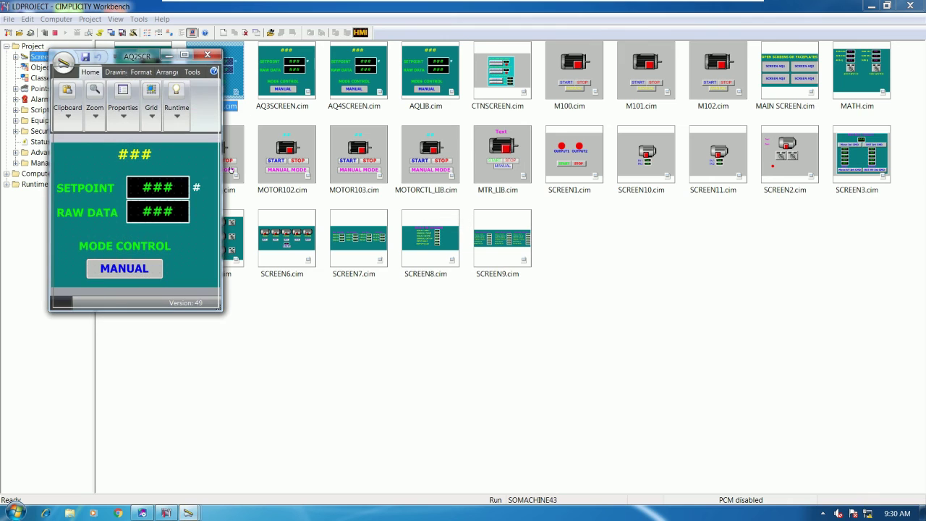
# Paste the MAIN button into AQ2SCREEN and AQ3SCREEN, closing each editor afterwards.
pyautogui.hotkey('ctrl', 'v')
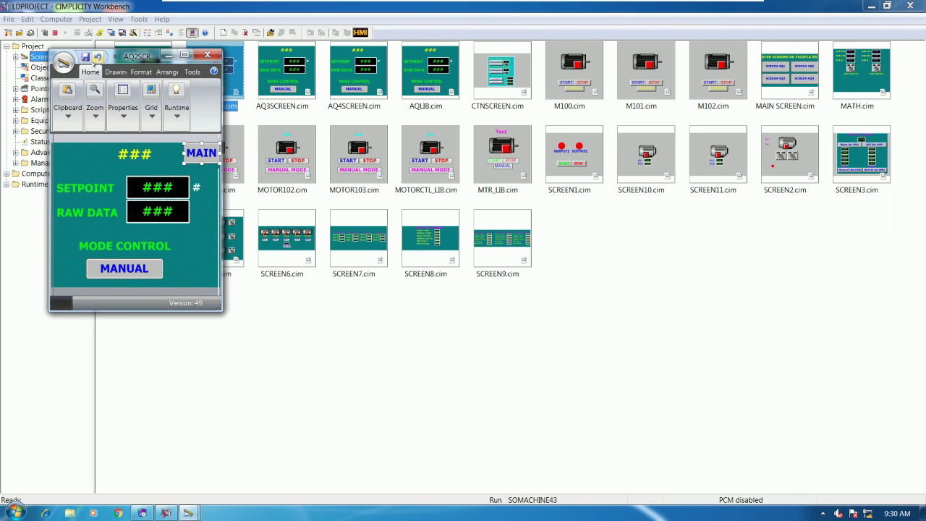
pyautogui.click(205, 56)
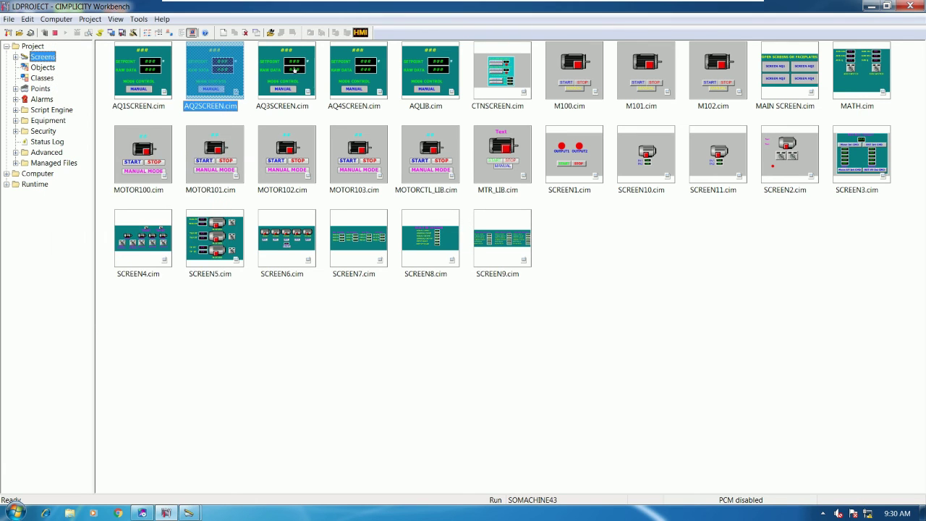
pyautogui.rightClick(294, 70)
pyautogui.click(311, 88)
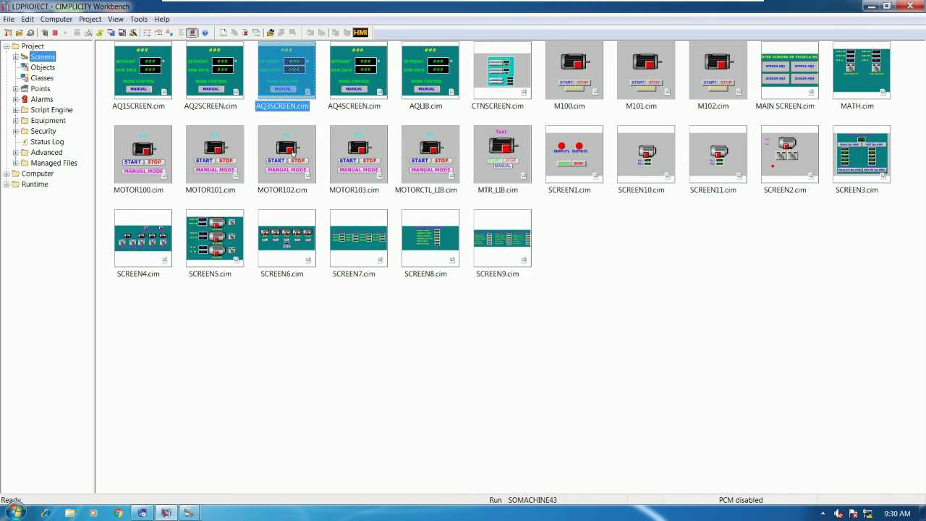
pyautogui.hotkey('ctrl', 'v')
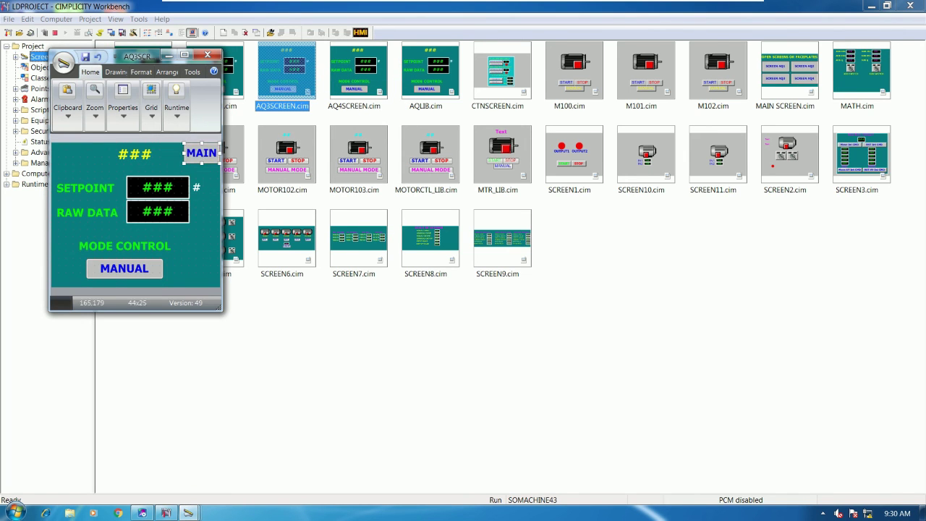
pyautogui.click(206, 56)
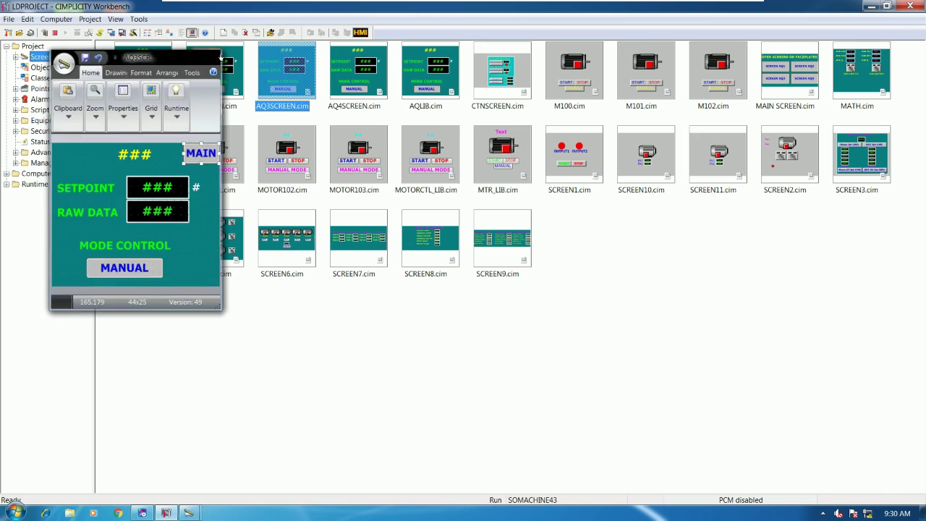
# Open and close AQ4SCREEN, then return to the AQ1SCREEN CimEdit window.
pyautogui.rightClick(345, 72)
pyautogui.click(368, 91)
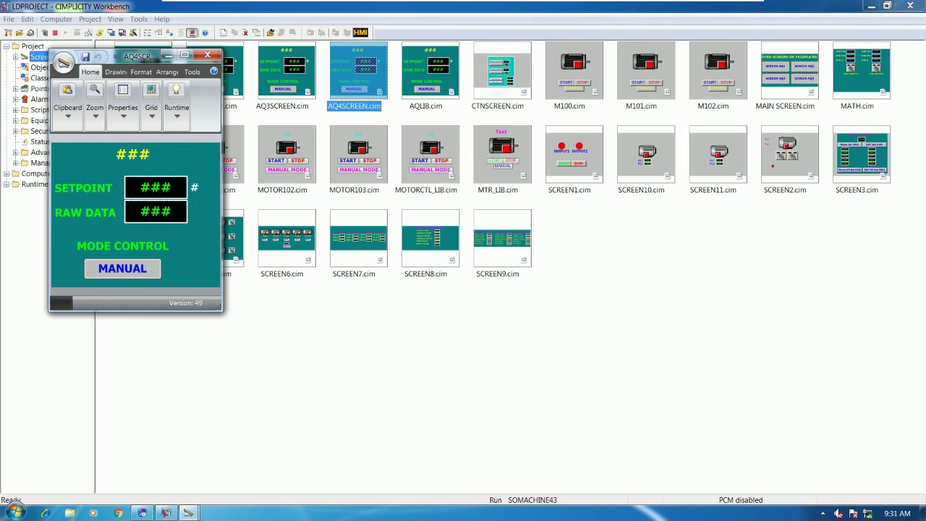
pyautogui.click(209, 56)
pyautogui.moveTo(191, 513)
pyautogui.click(253, 445)
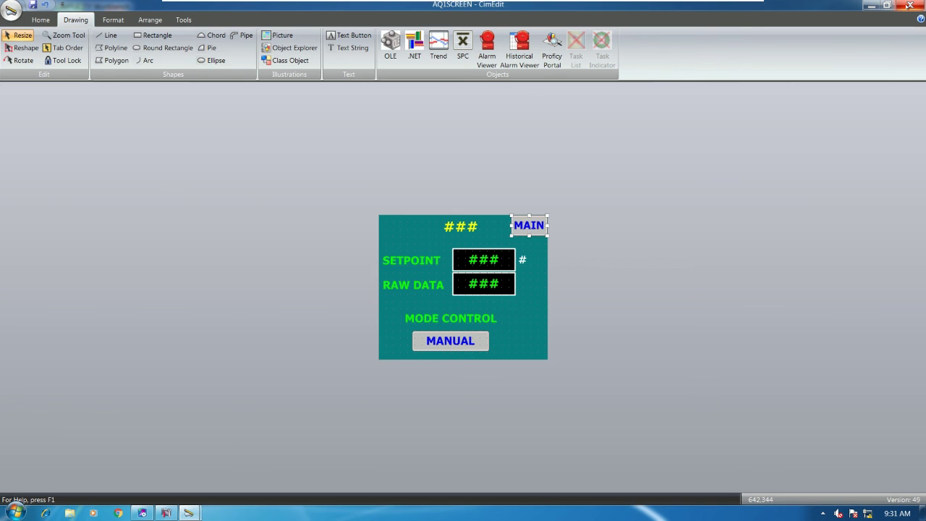
# Close AQ1SCREEN and run MAIN OVERLAY as a CimView test placed at the lower right.
pyautogui.click(909, 5)
pyautogui.click(193, 512)
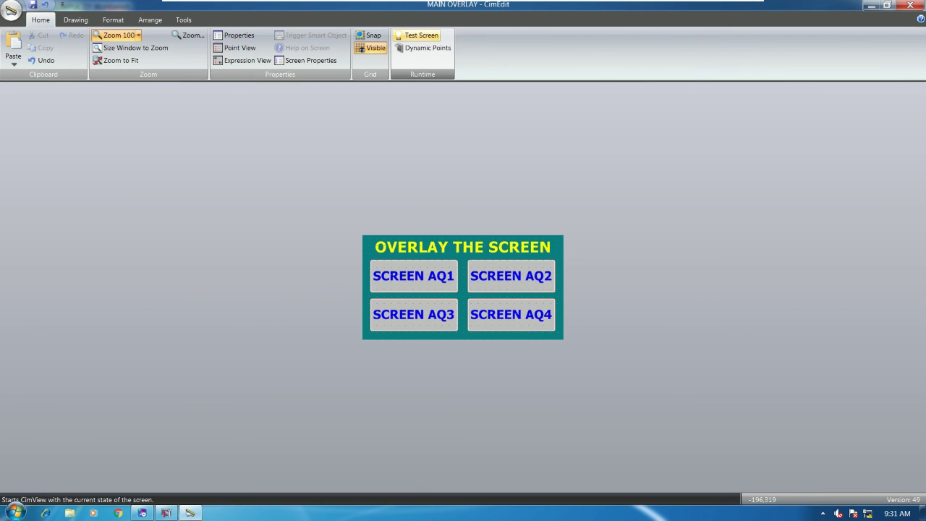
pyautogui.click(418, 34)
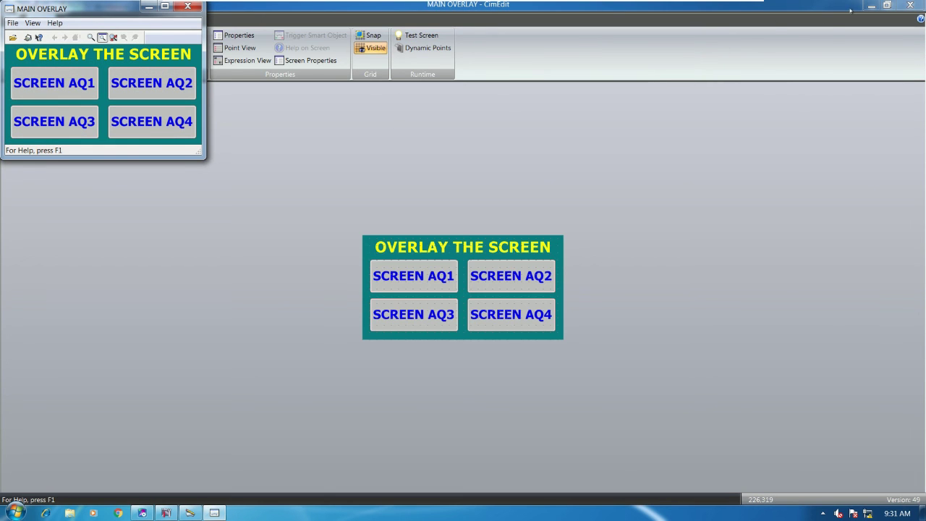
pyautogui.click(870, 5)
pyautogui.moveTo(120, 9); pyautogui.dragTo(666, 221)
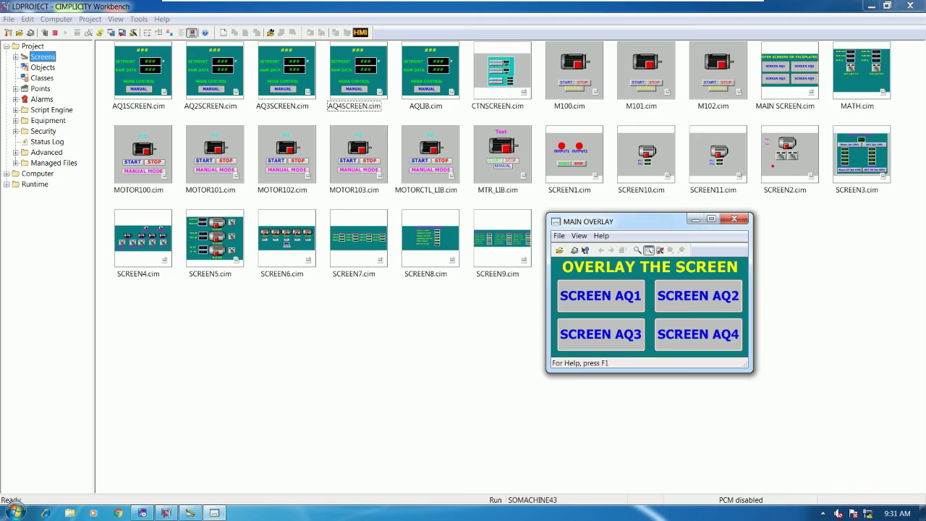
# Open AQ1 from the overlay, resize the test window, and return via MAIN.
pyautogui.click(613, 300)
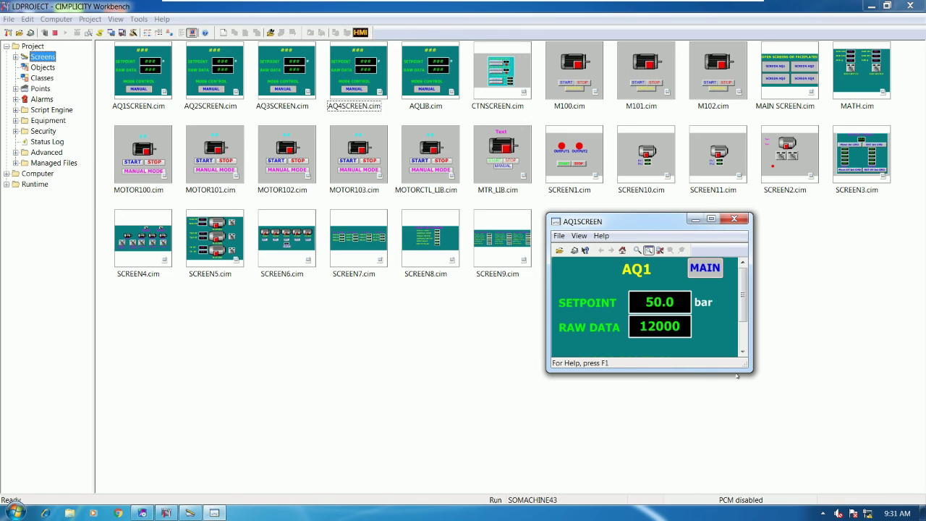
pyautogui.moveTo(747, 367); pyautogui.dragTo(768, 421)
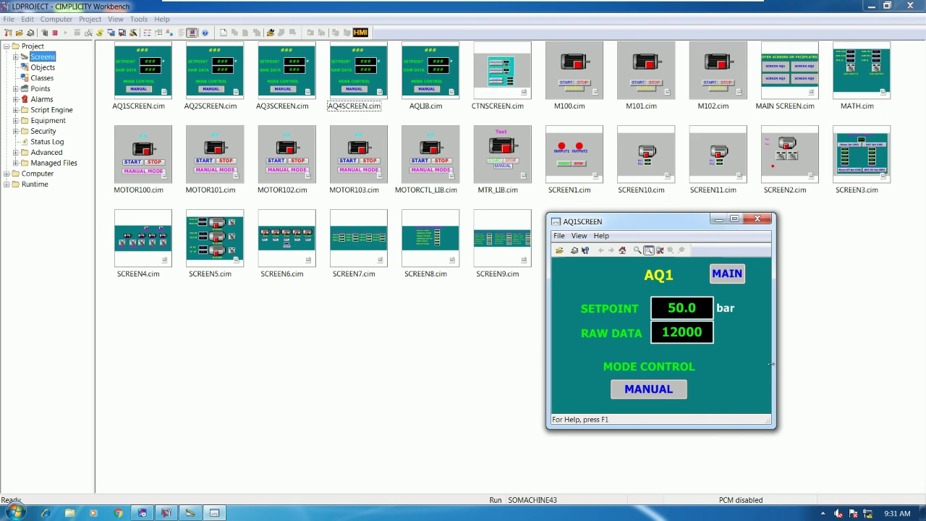
pyautogui.moveTo(775, 365); pyautogui.dragTo(743, 366)
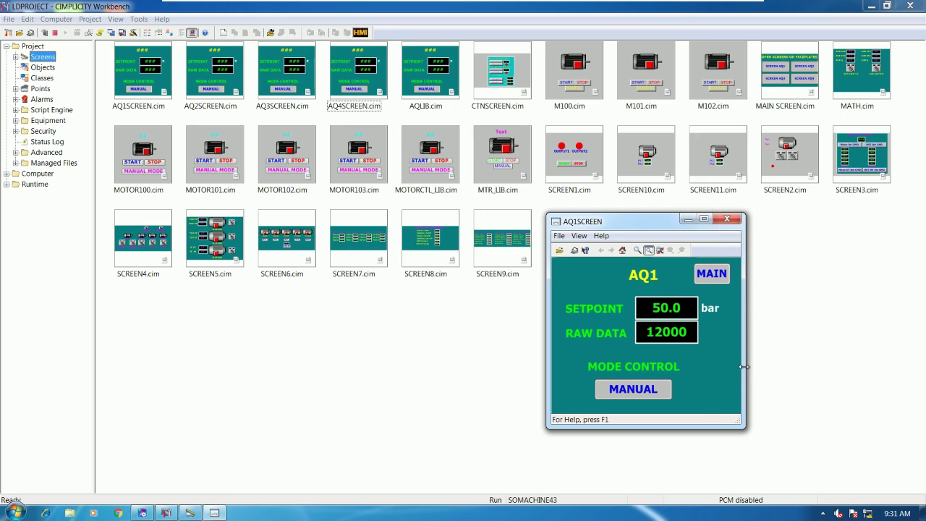
pyautogui.click(713, 274)
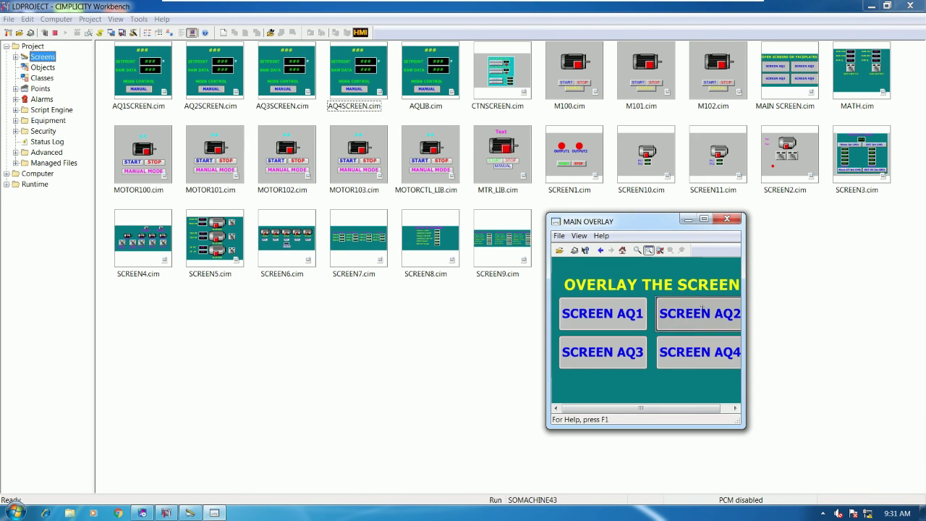
pyautogui.moveTo(745, 296); pyautogui.dragTo(759, 295)
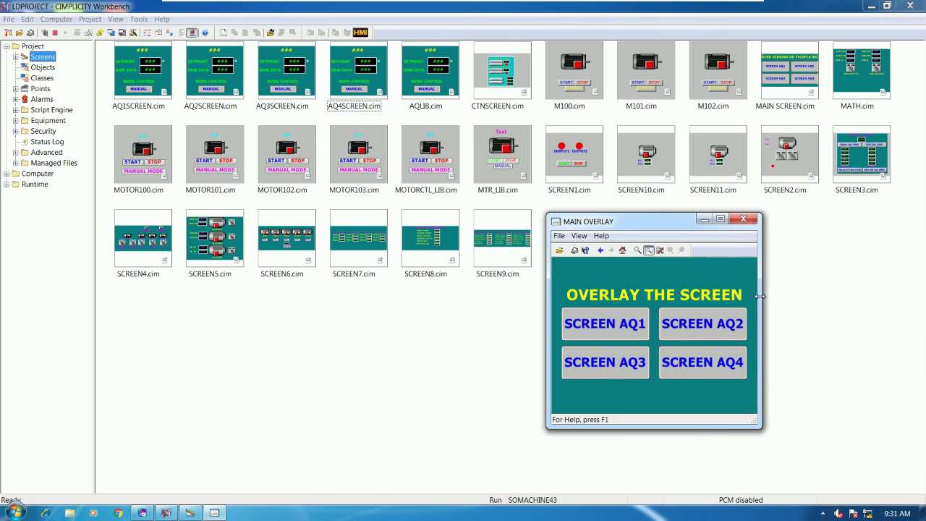
# Cycle AQ2 and AQ3 back to MAIN OVERLAY, then open AQ4SCREEN.
pyautogui.click(714, 324)
pyautogui.click(719, 274)
pyautogui.click(646, 357)
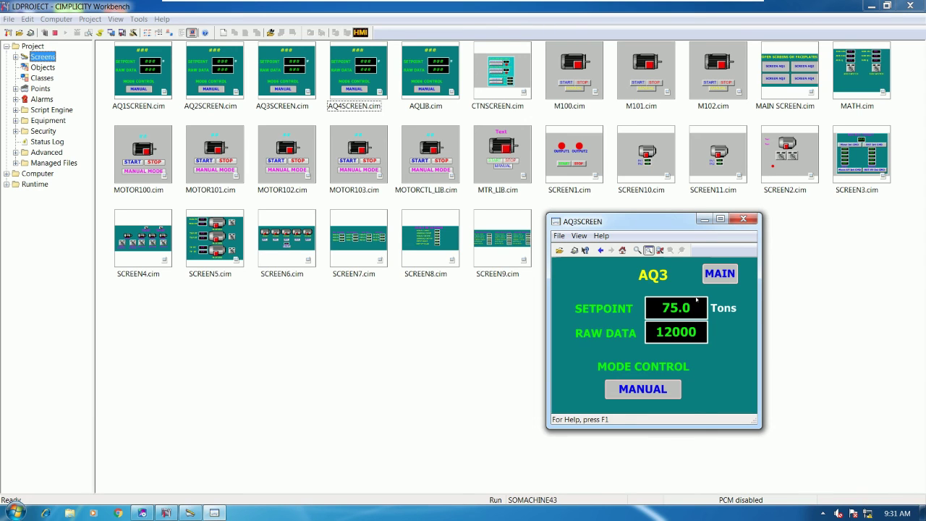
pyautogui.click(718, 273)
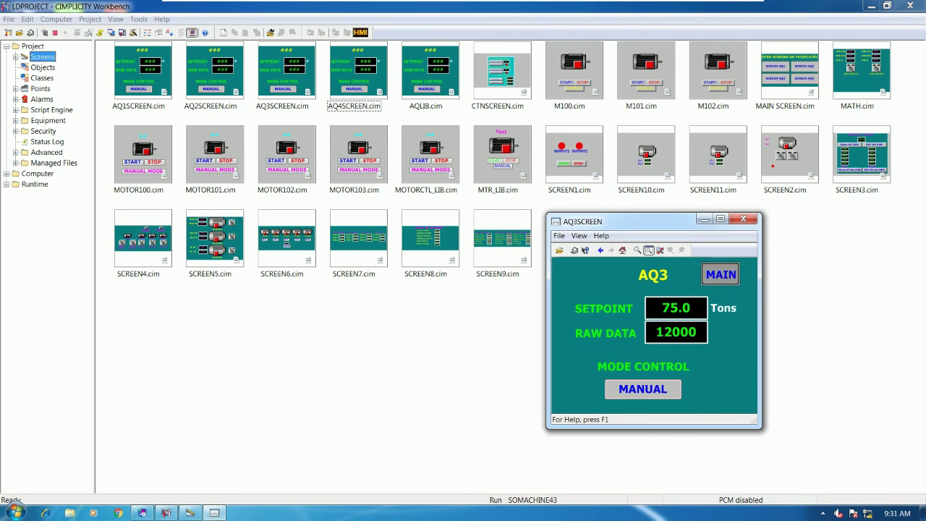
pyautogui.click(698, 365)
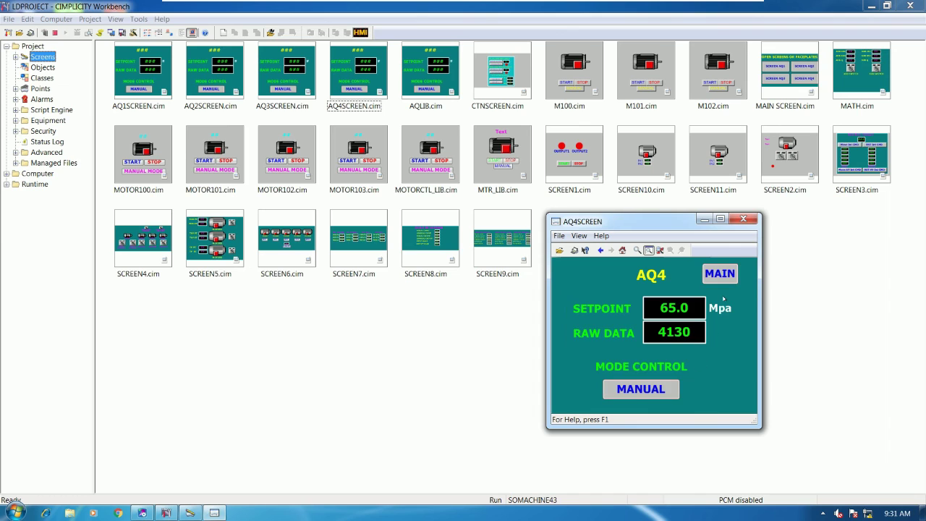